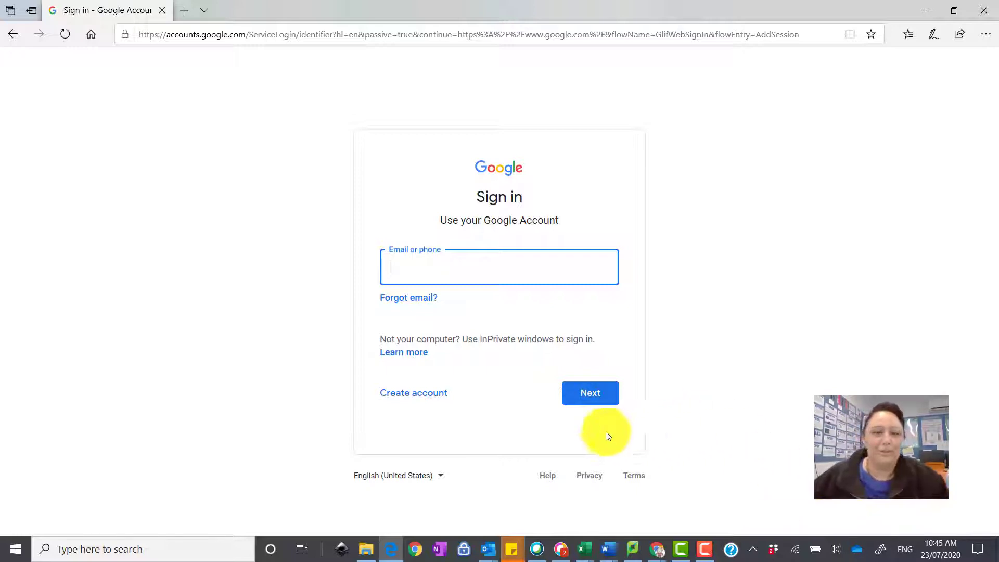
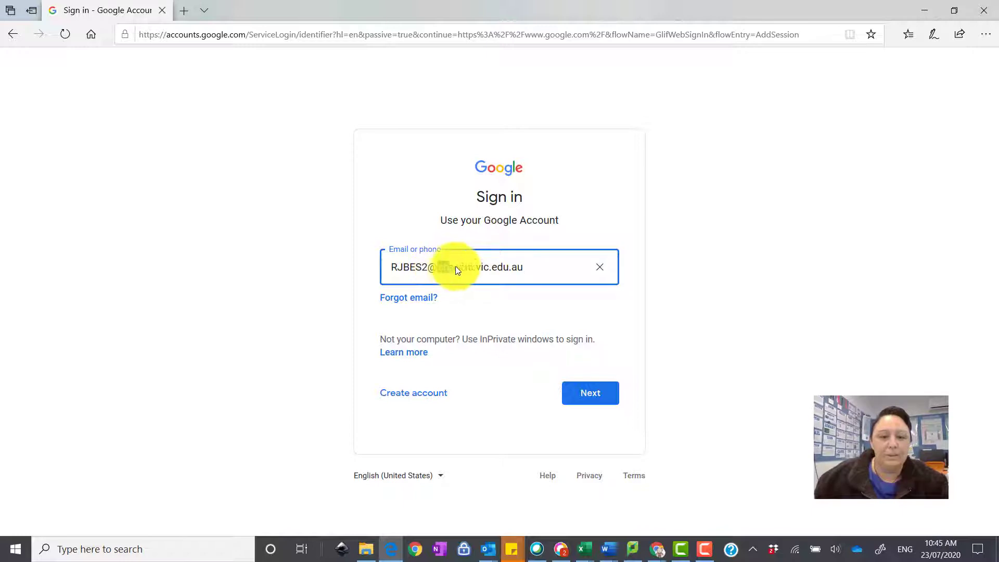
Enter the student's school username as the Google sign-in email and continue
click(493, 268)
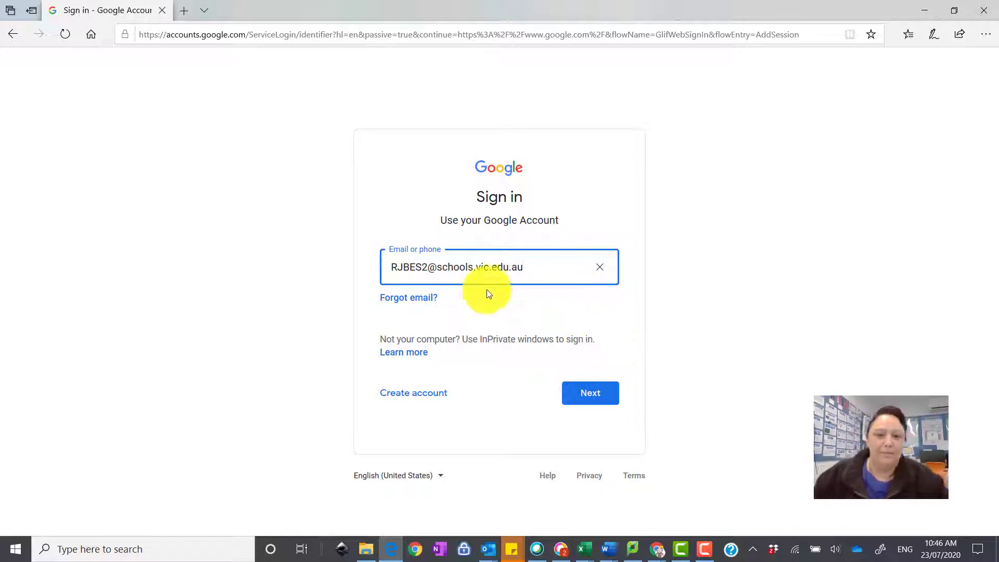
click(583, 395)
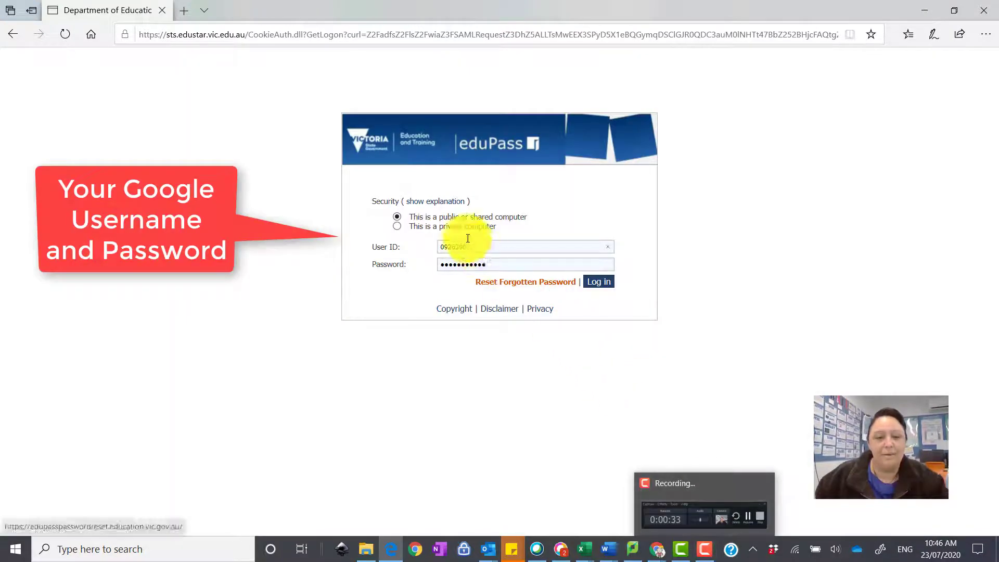
Log in to eduPass with the student's user ID and password
double_click(458, 246)
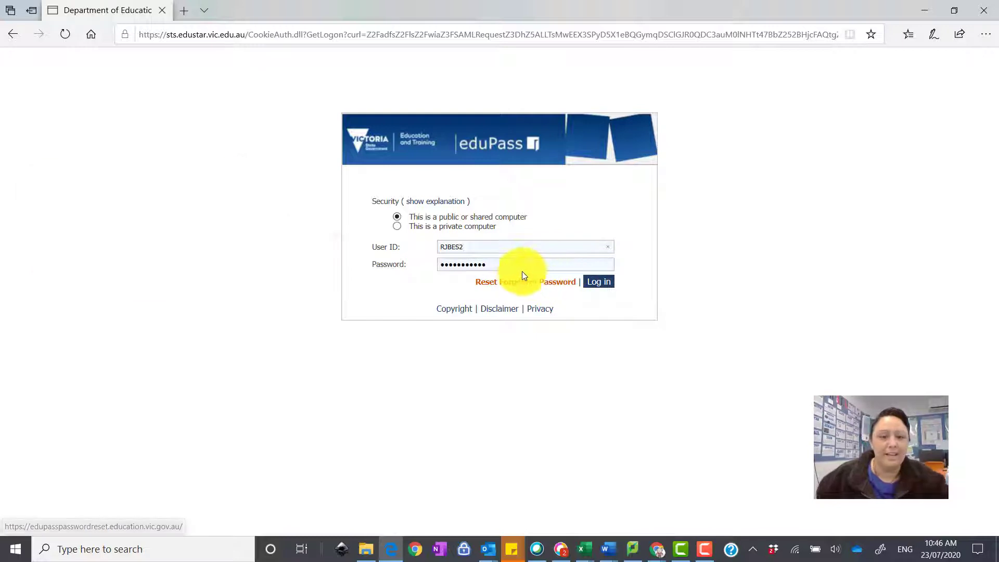
key(Tab)
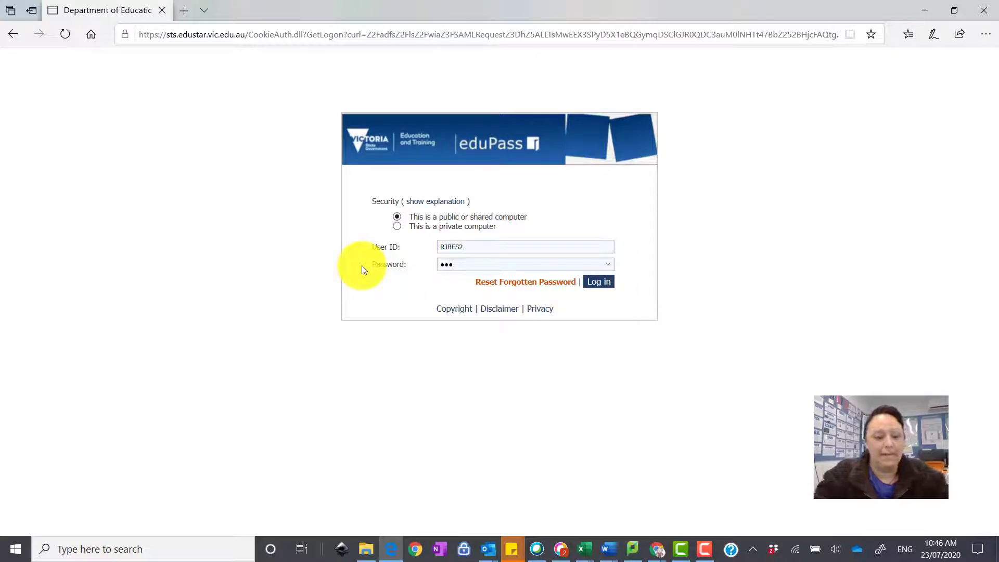
text(****)
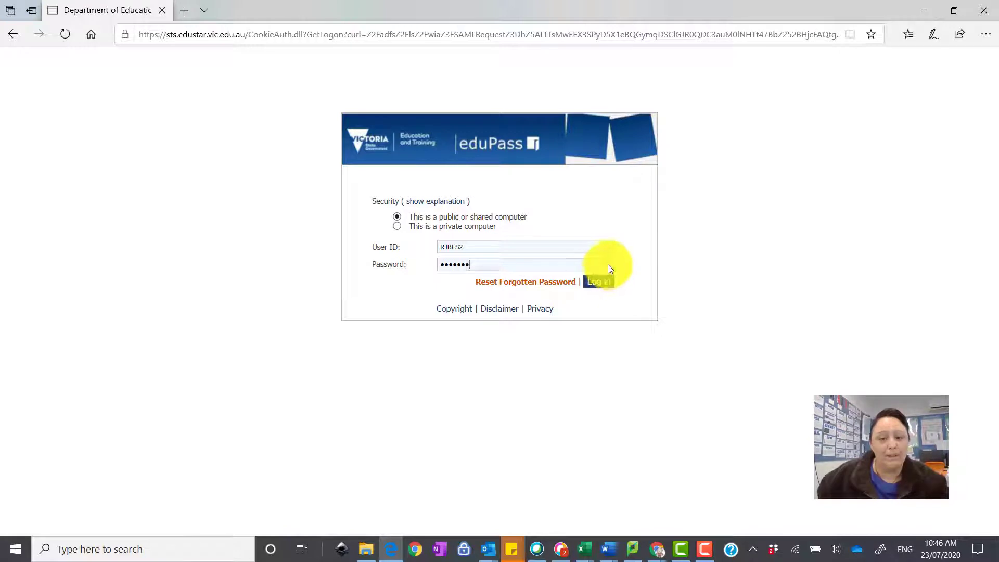
key(ctrl+plus)
key(ctrl+plus)
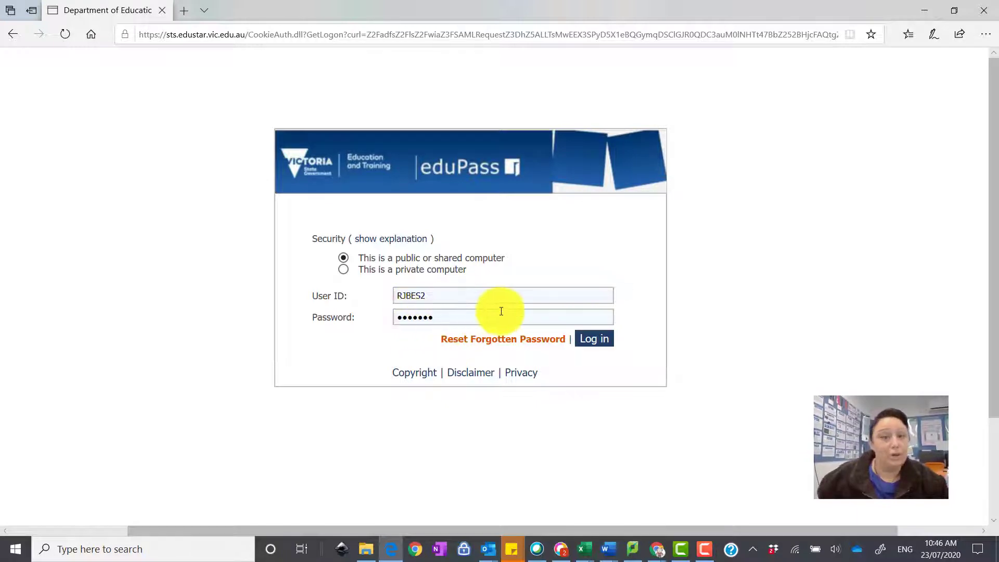
key(ctrl+minus)
key(ctrl+minus)
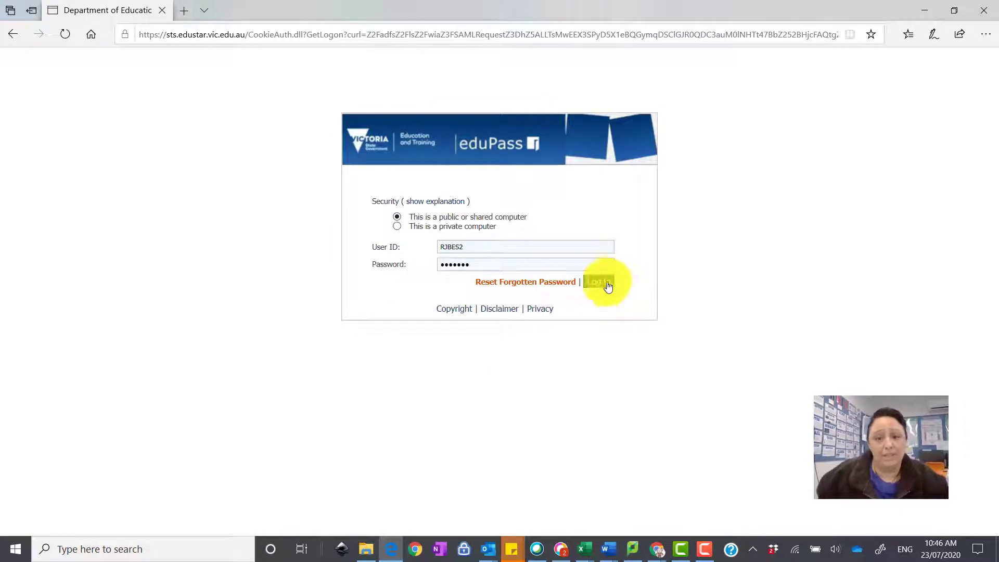
click(597, 284)
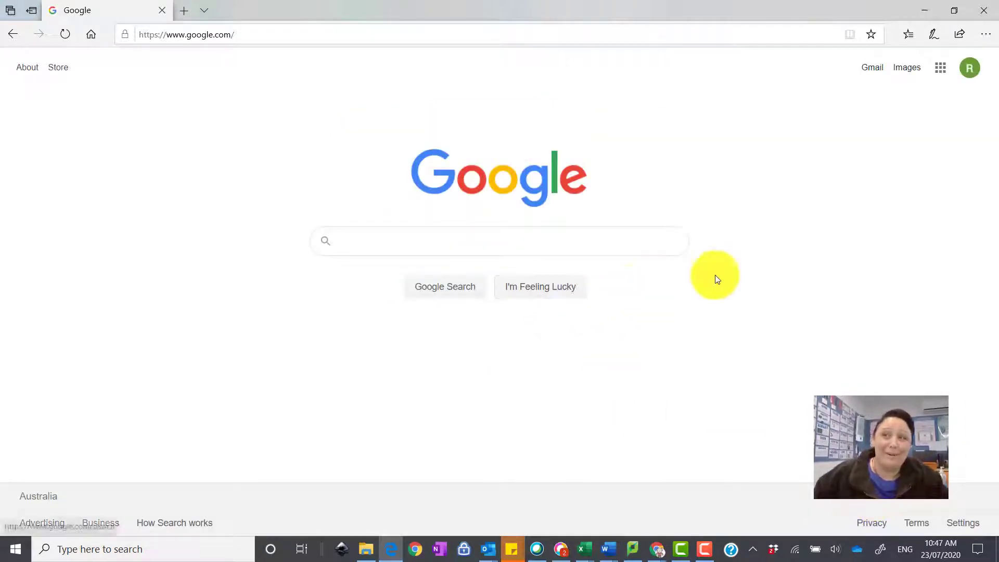
Open Google Classroom from the Google apps grid
click(940, 69)
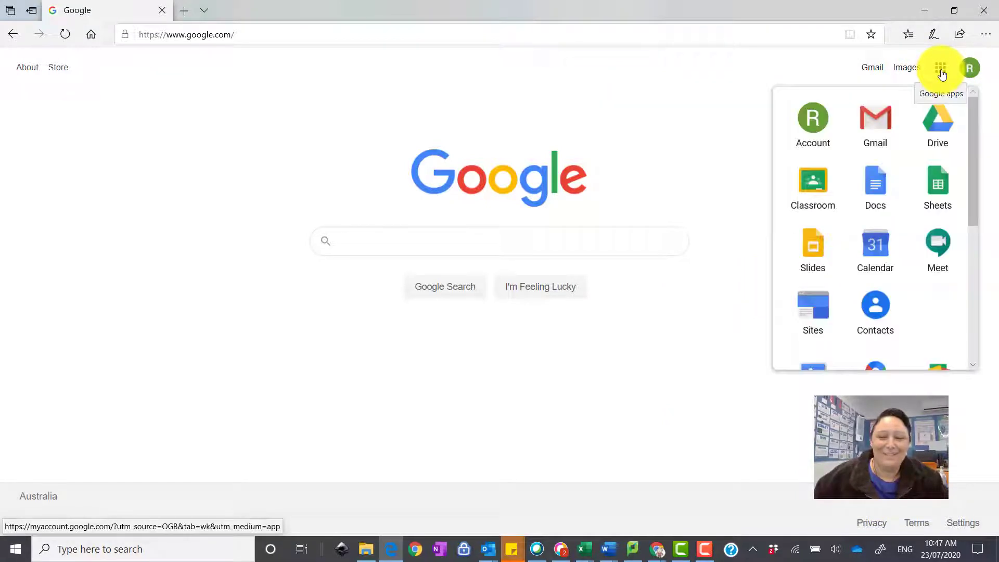
click(813, 182)
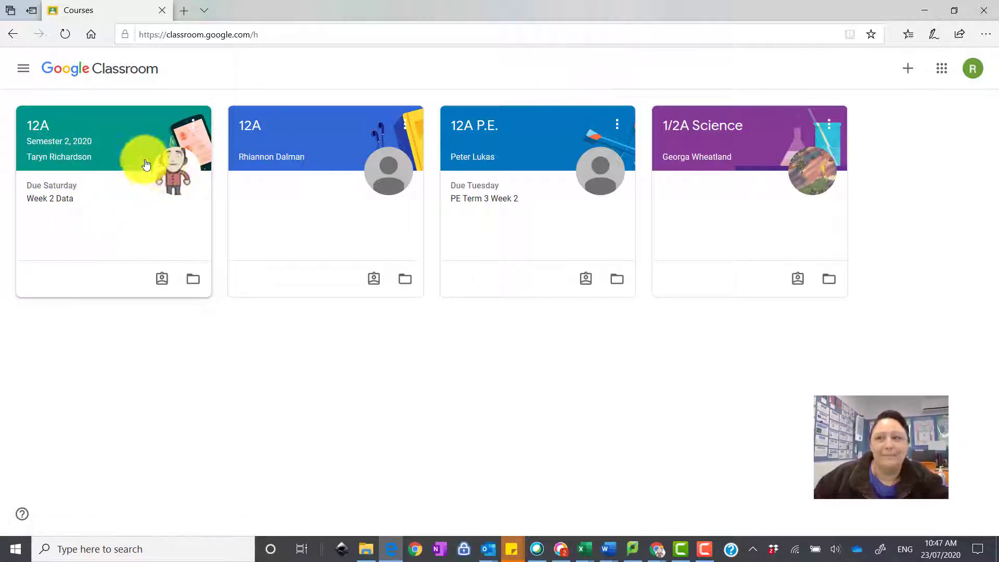
In the 12A course's Classwork, open the Data Week 3 -27/07/2020 assignment
click(38, 129)
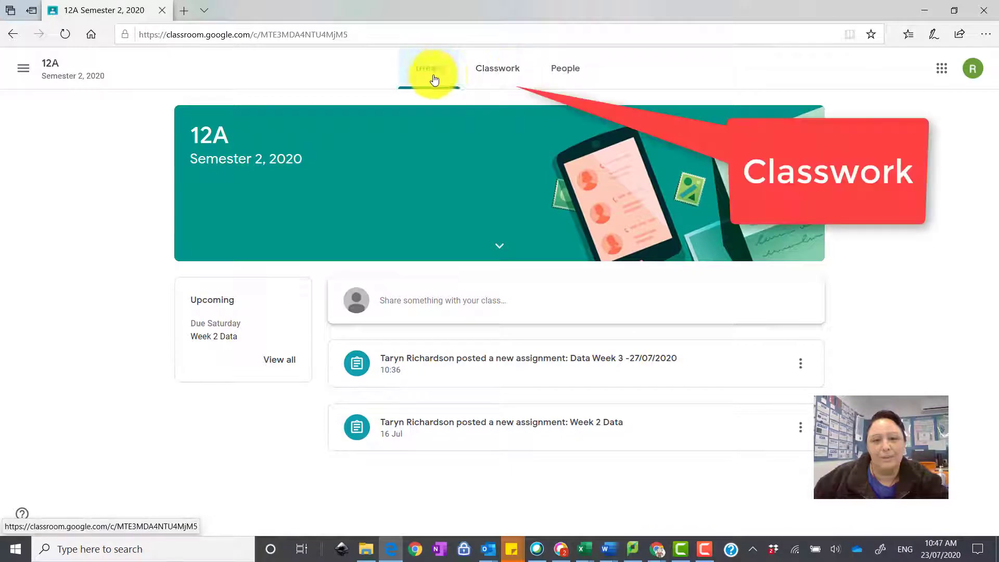
click(502, 72)
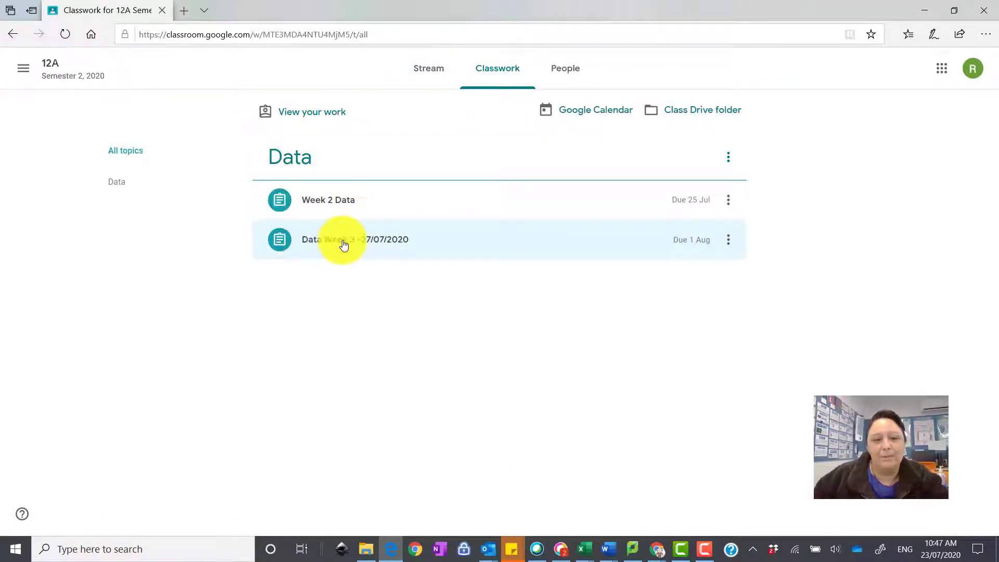
click(373, 250)
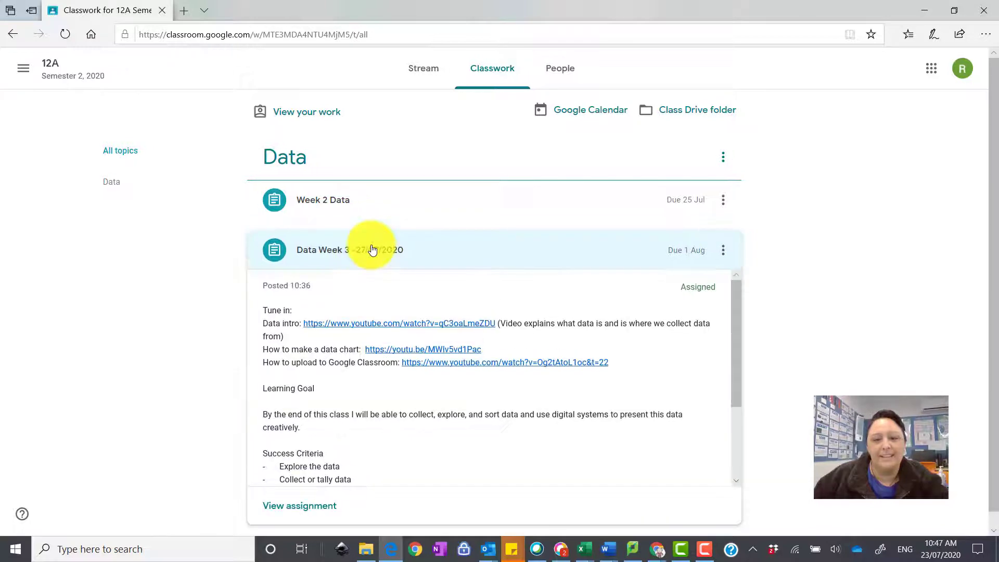
scroll(501, 323, down, 2)
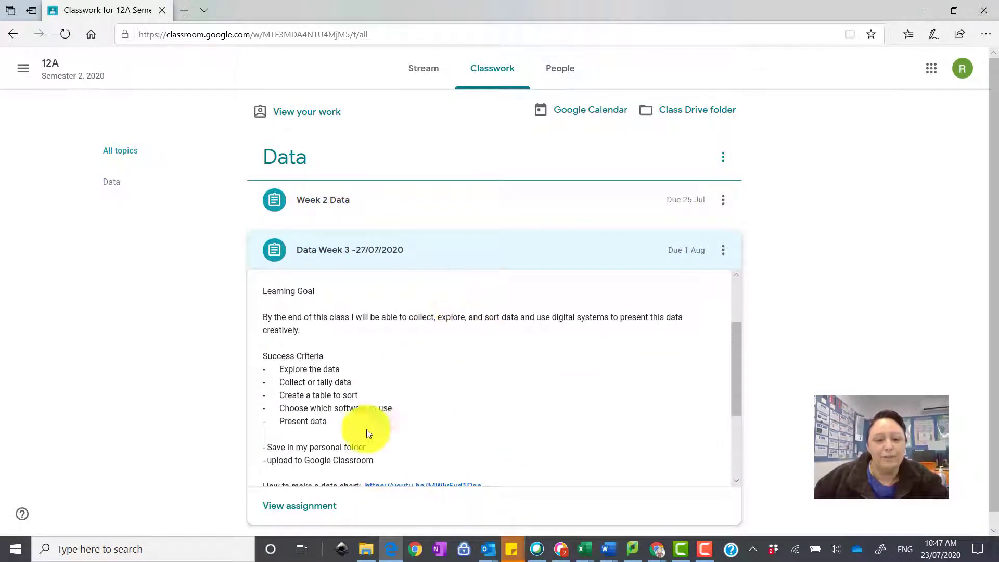
click(335, 507)
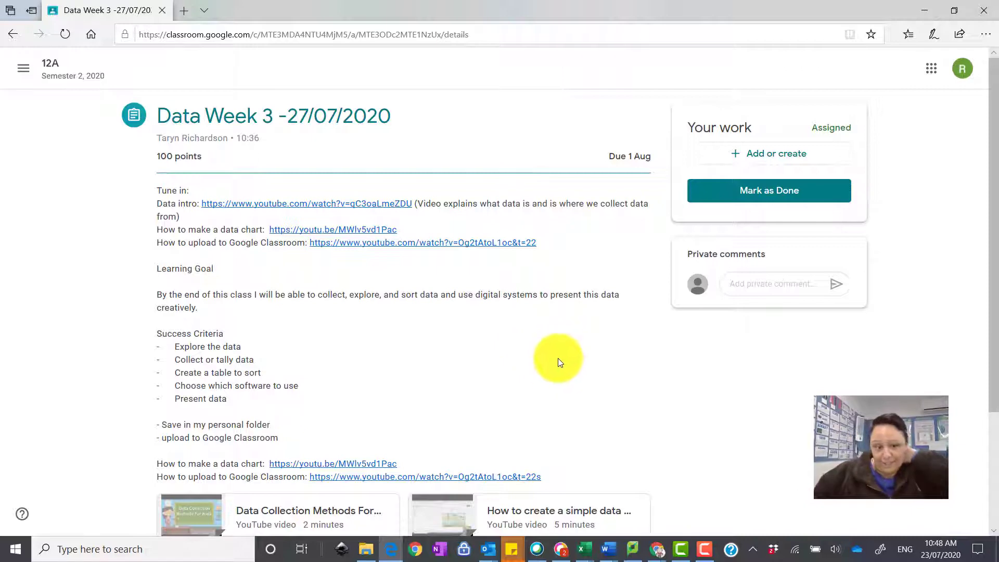
Play the Data Collection Methods video attached to the assignment
scroll(562, 382, down, 3)
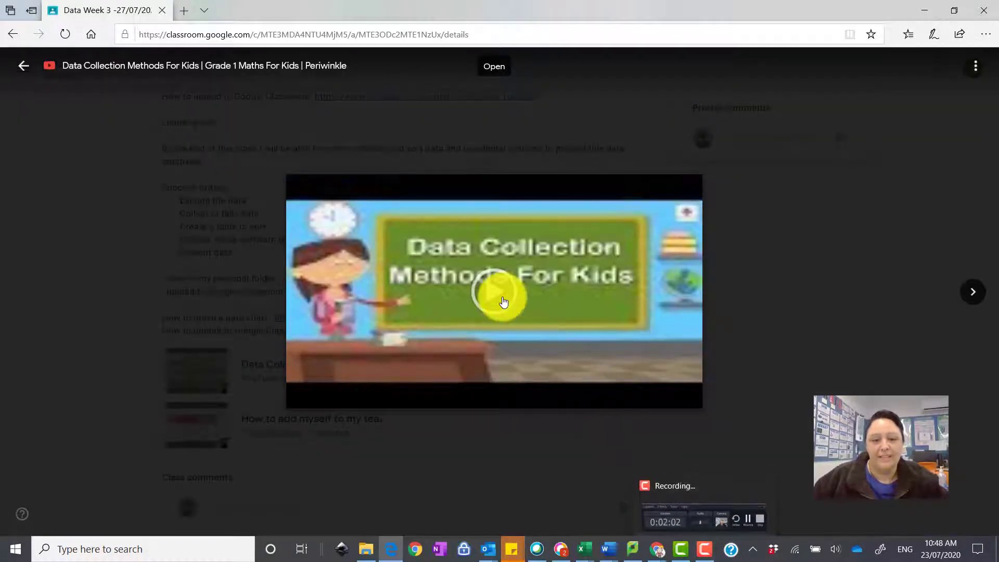
click(497, 300)
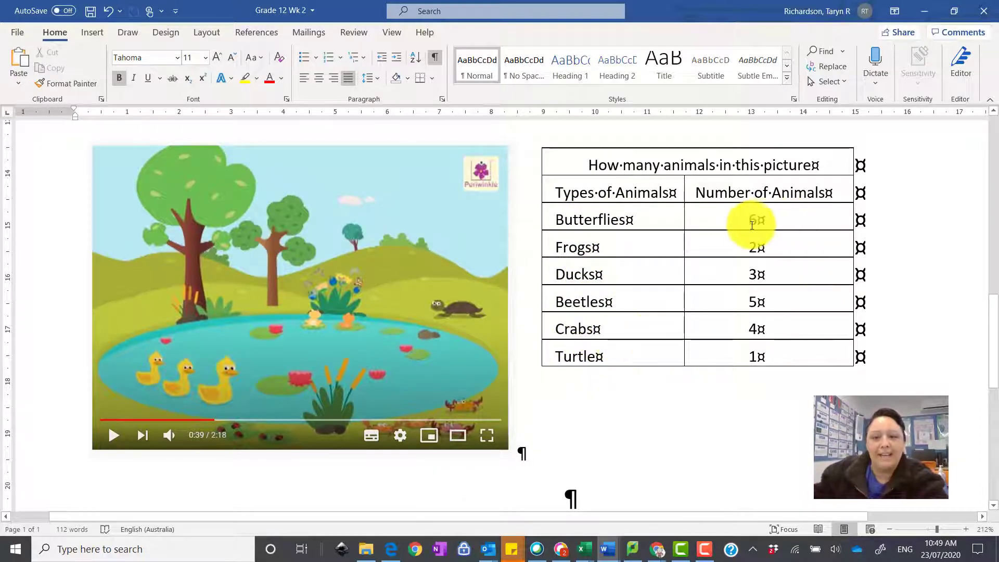
Select and then deselect the Butterflies and Frogs counts in the Word table
click(734, 224)
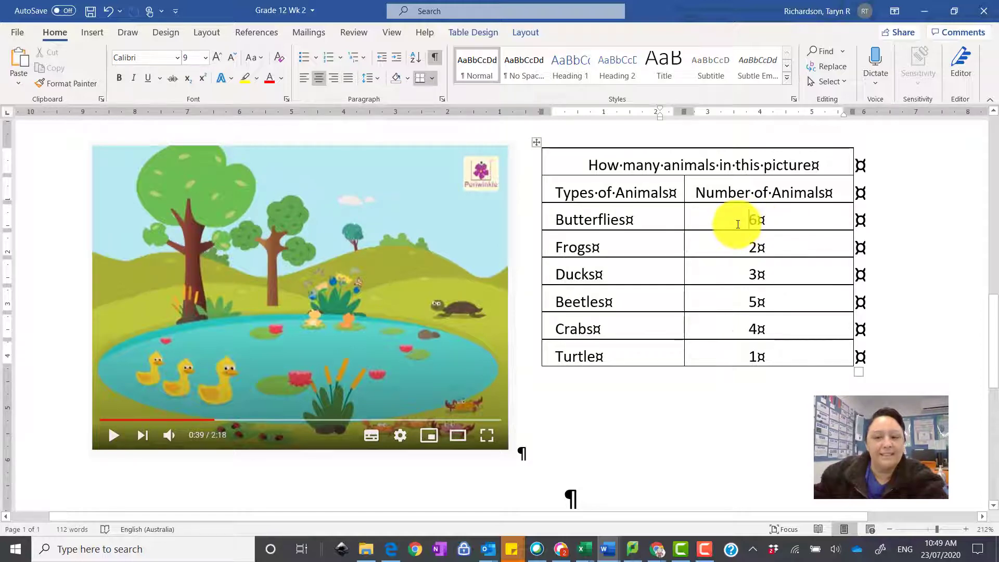
drag(747, 218, 735, 255)
click(735, 254)
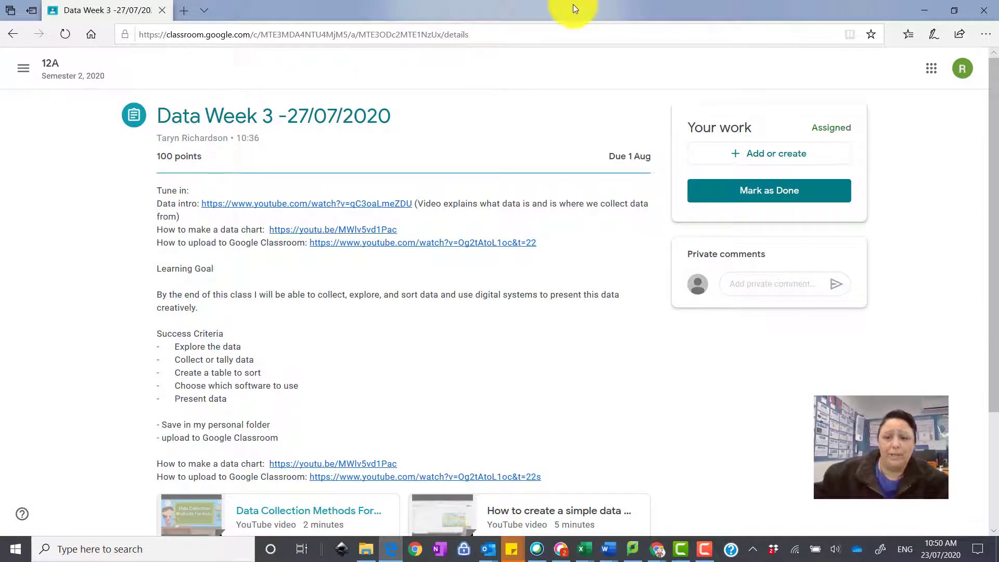
Create a new Google Sheets file for the assignment, dismiss the hand-in reminder, and open it
click(736, 160)
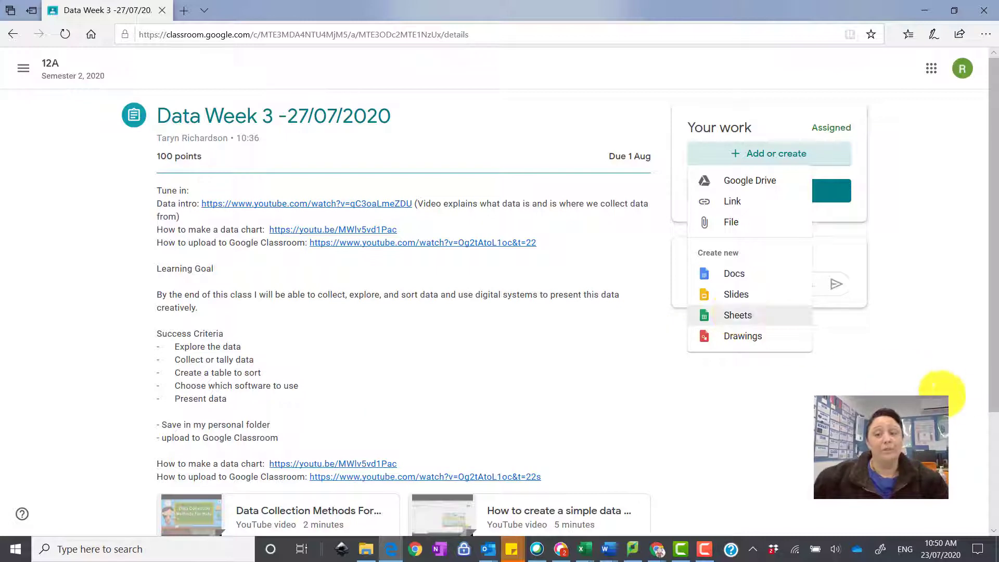
click(958, 395)
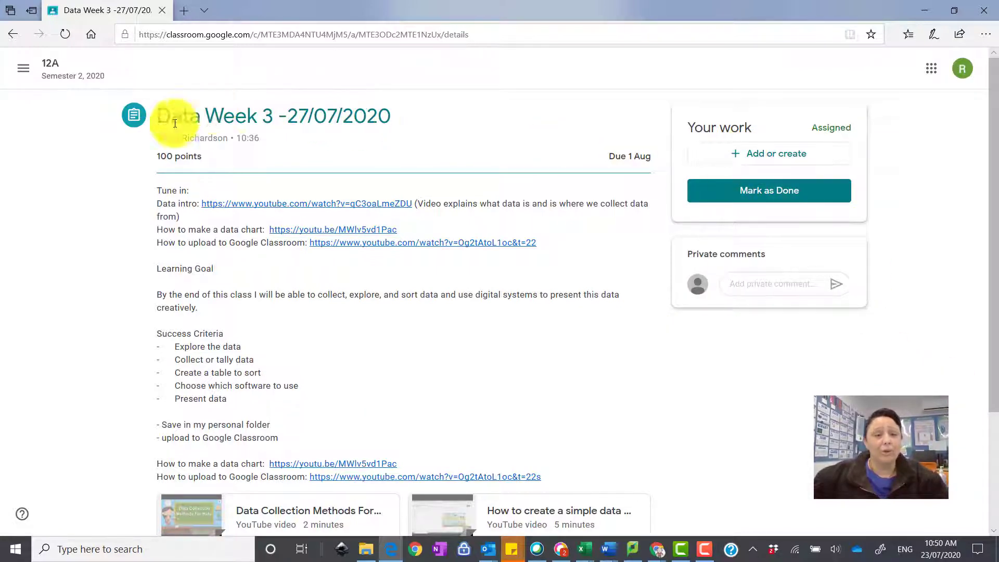
click(749, 153)
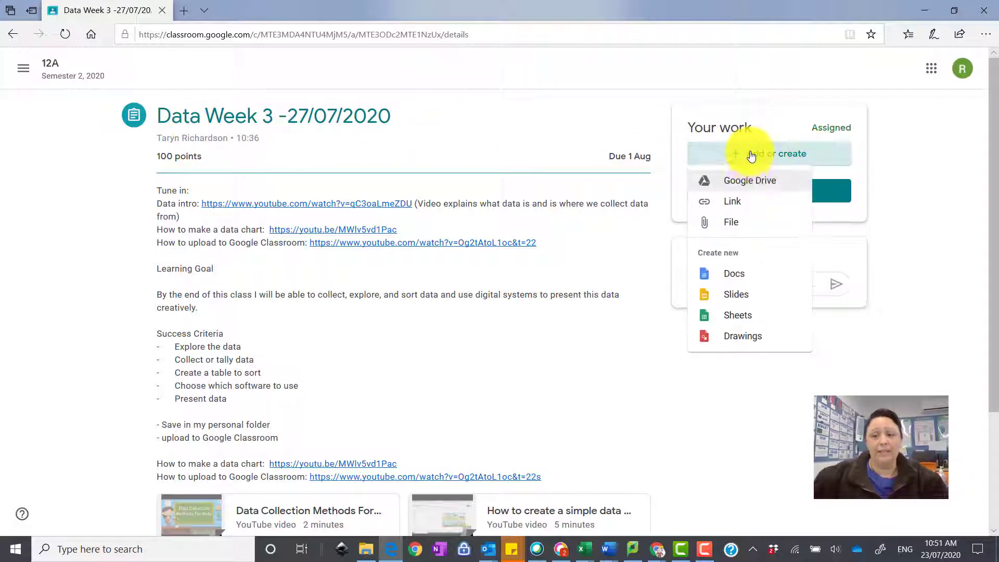
click(736, 318)
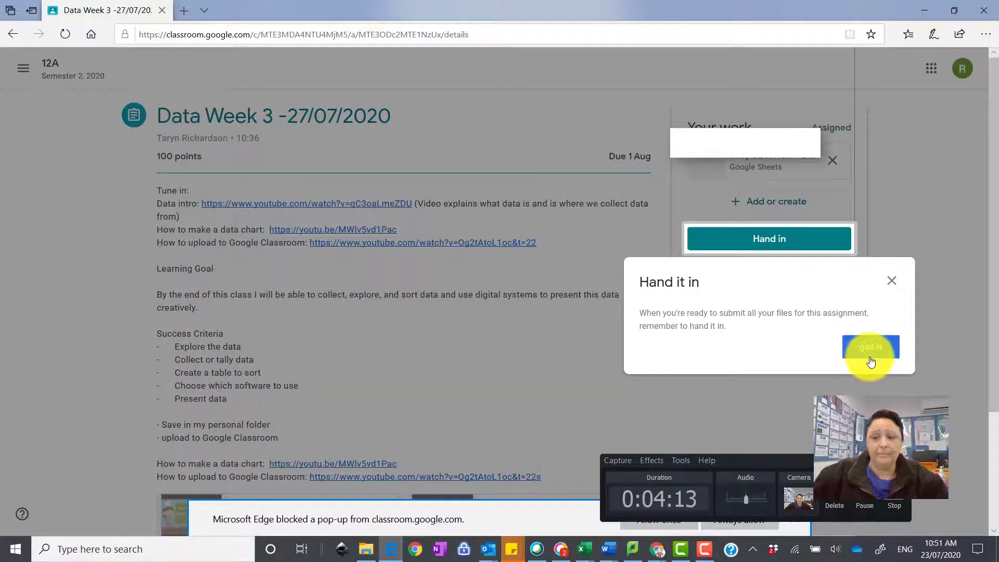
click(870, 354)
click(741, 159)
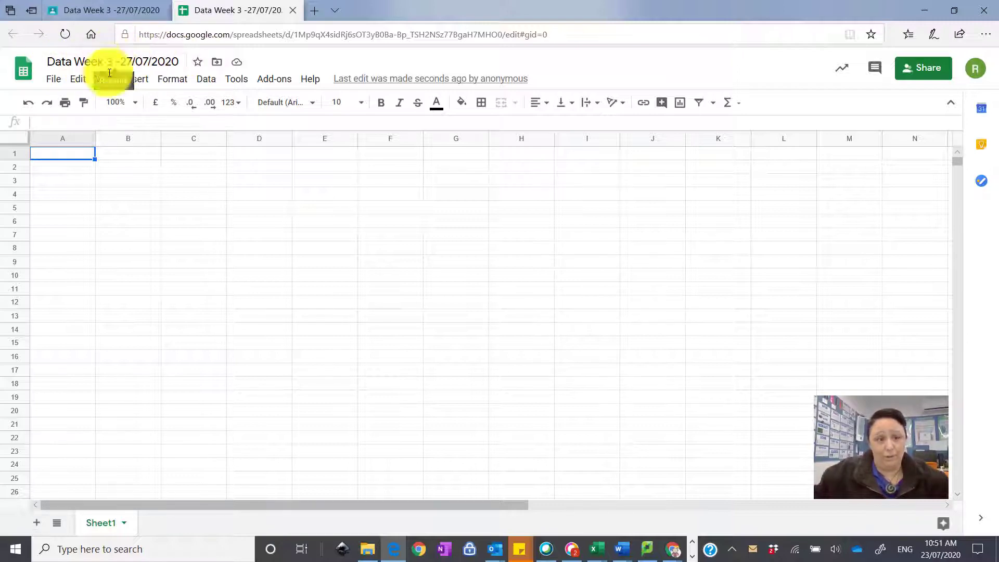
Keep the spreadsheet title unchanged, return to cell A1, and switch to the Word document
click(136, 63)
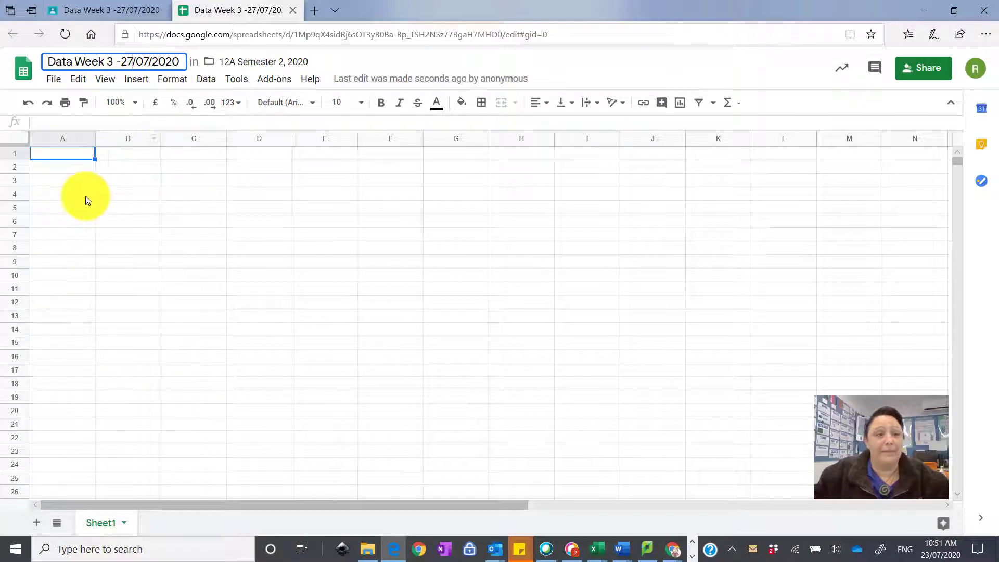
click(81, 180)
click(77, 155)
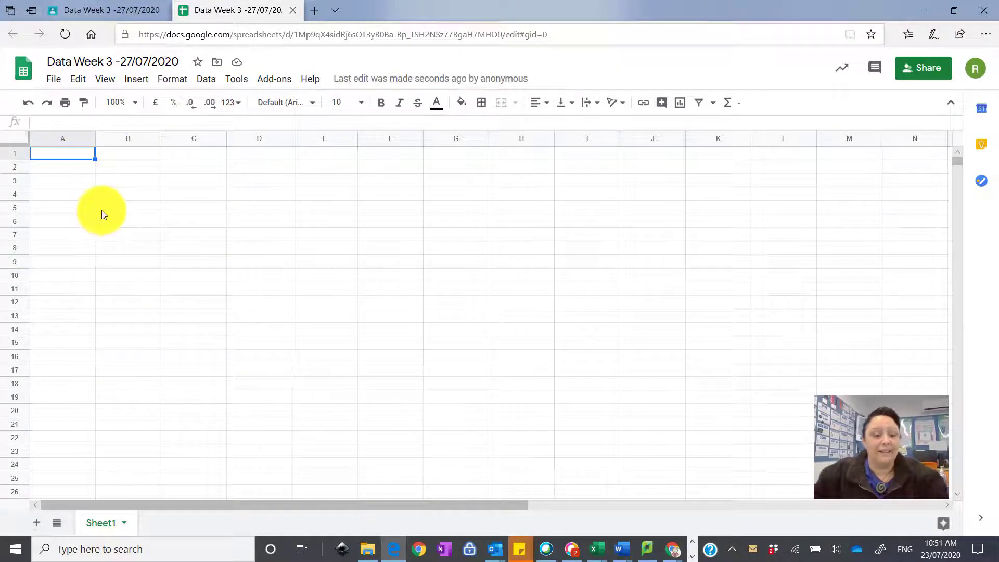
key(alt+Tab)
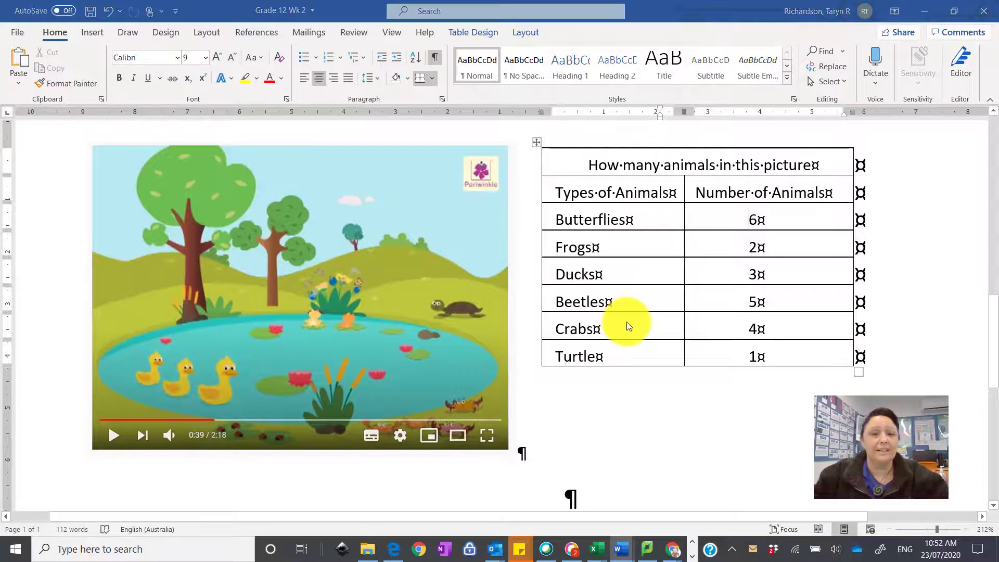
Enter the heading 'Types of animals' in cell A1 and try auto-fitting column A
key(alt+Tab)
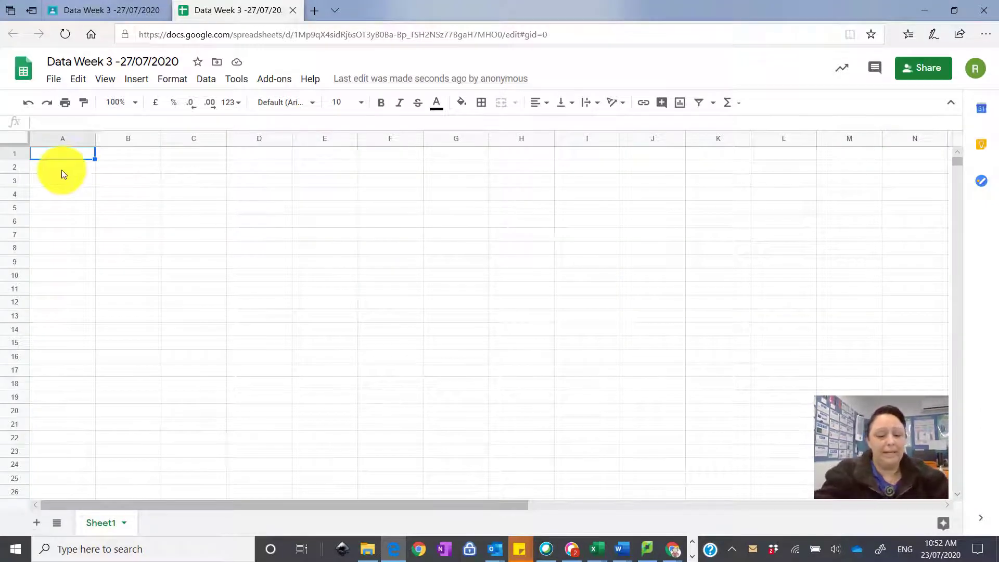
text(Types )
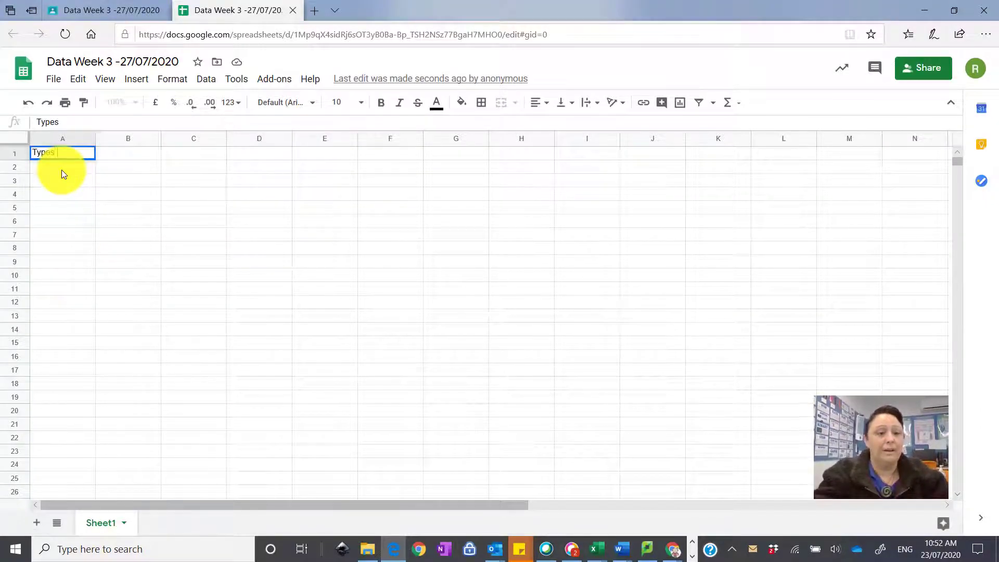
text(of animals)
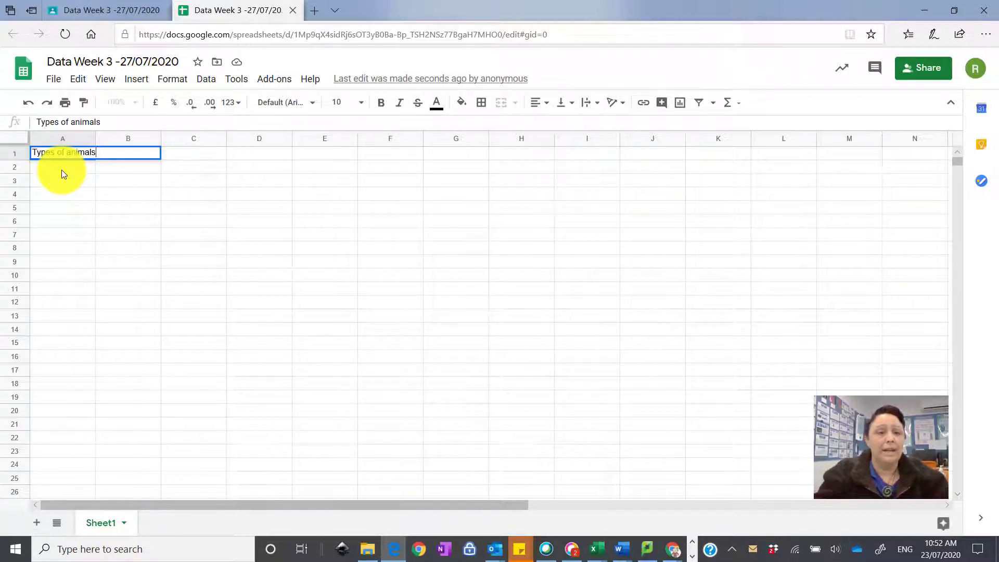
key(Return)
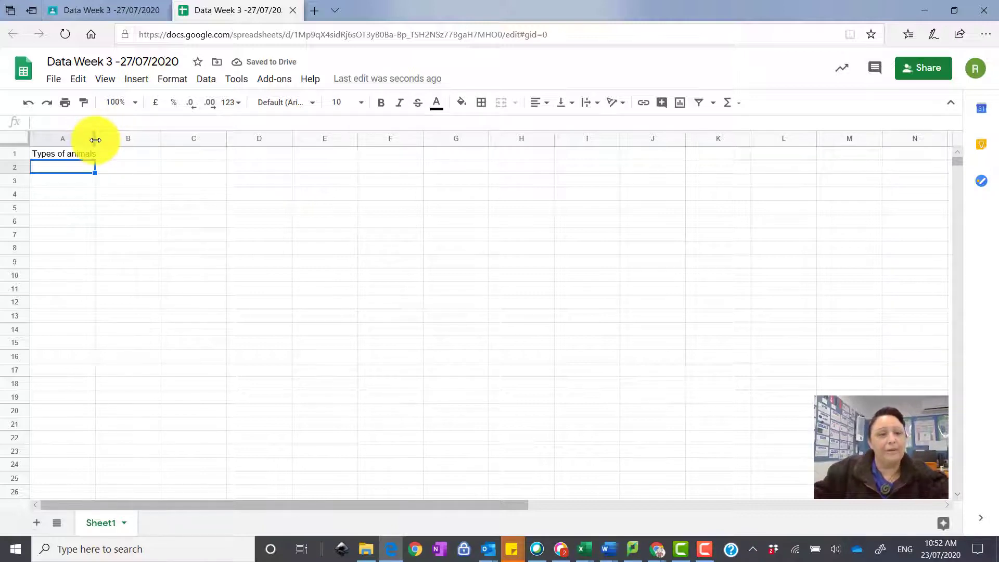
double_click(95, 140)
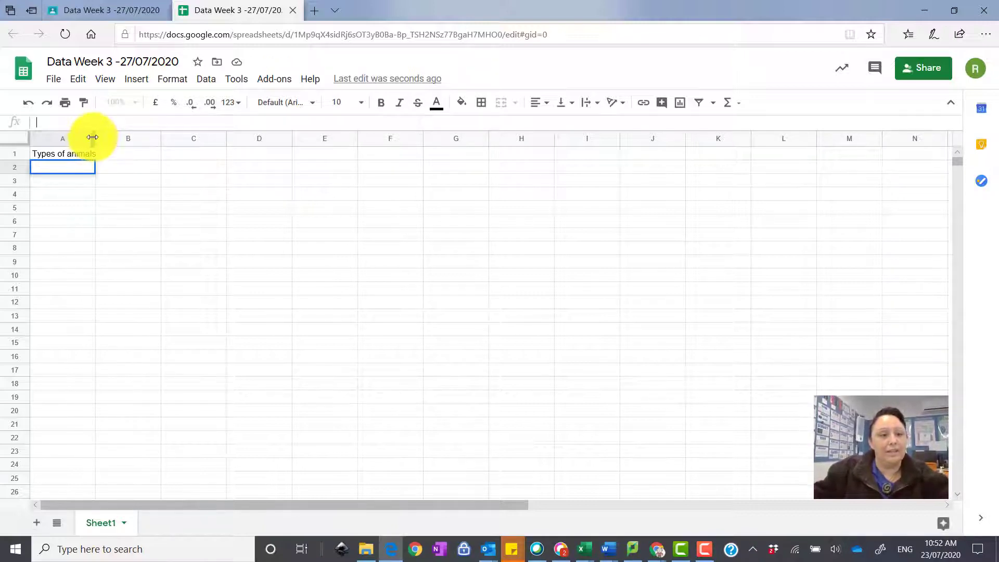
Widen column A to fit the heading, then select cells around A1 and A2
drag(92, 137, 119, 172)
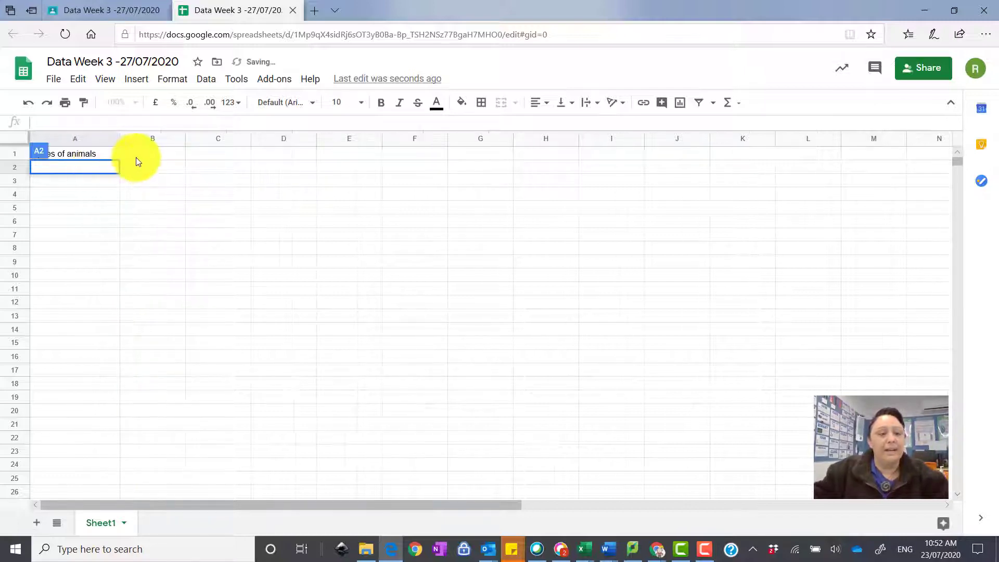
click(137, 154)
click(95, 167)
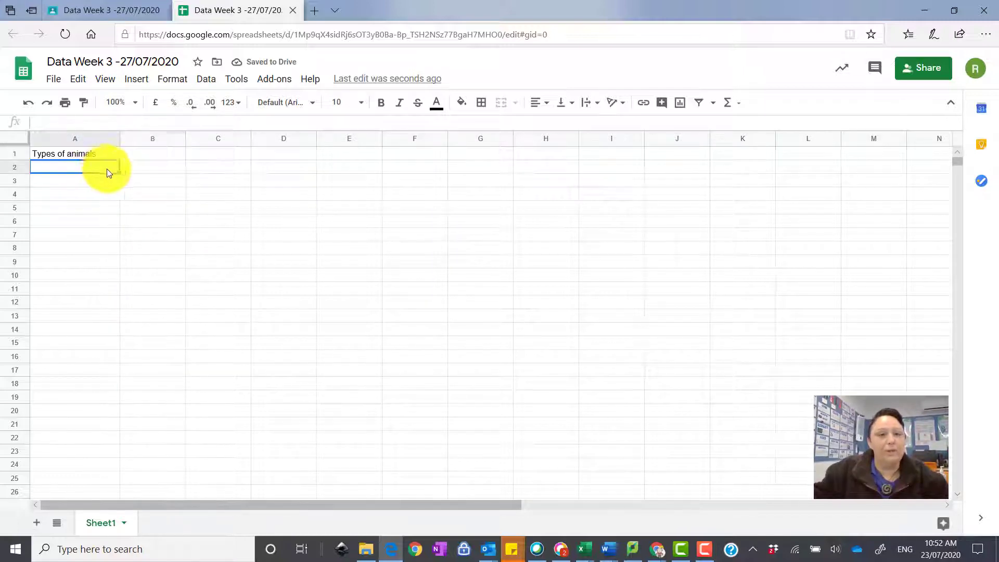
click(99, 180)
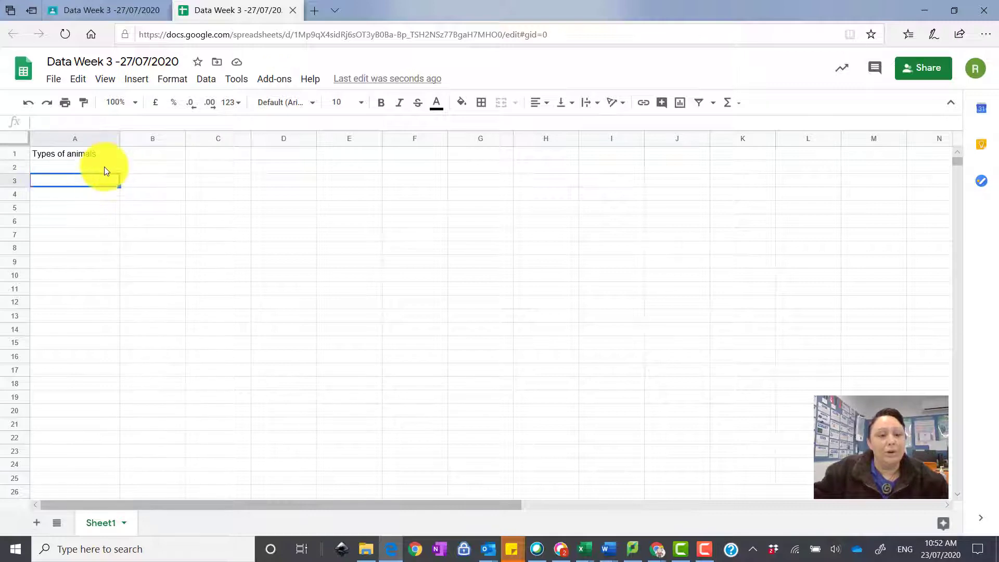
click(109, 152)
click(105, 171)
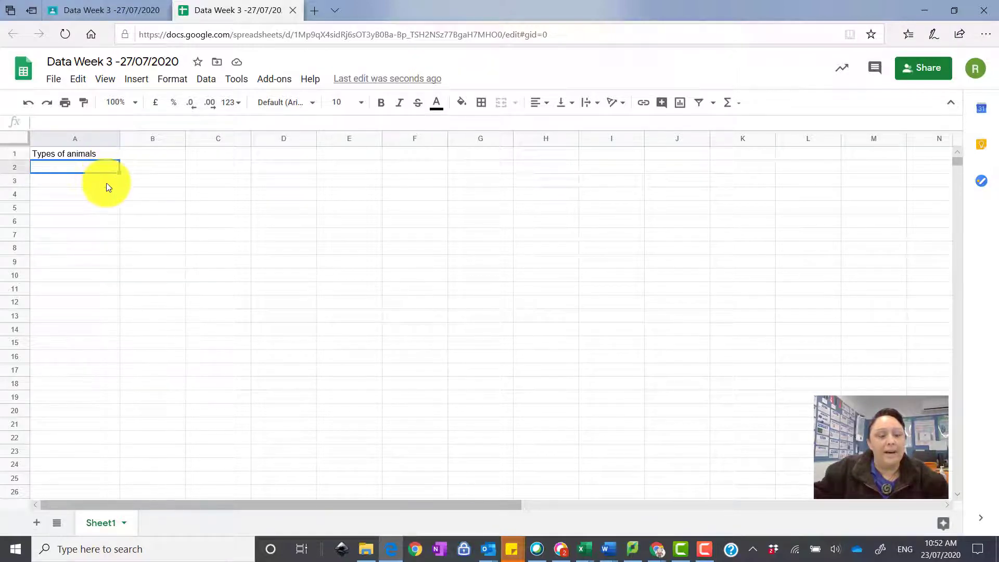
click(107, 183)
click(112, 158)
click(108, 169)
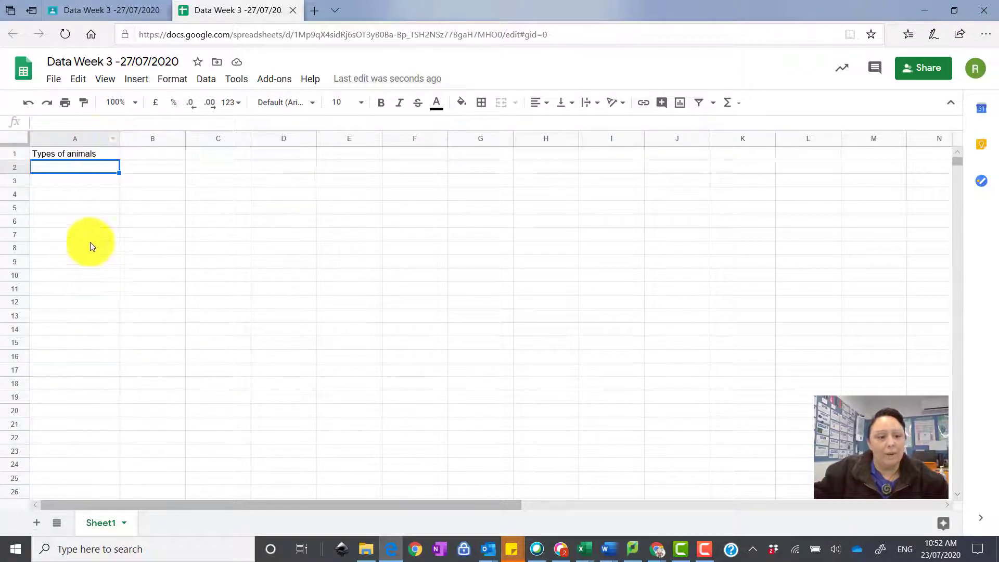
click(78, 155)
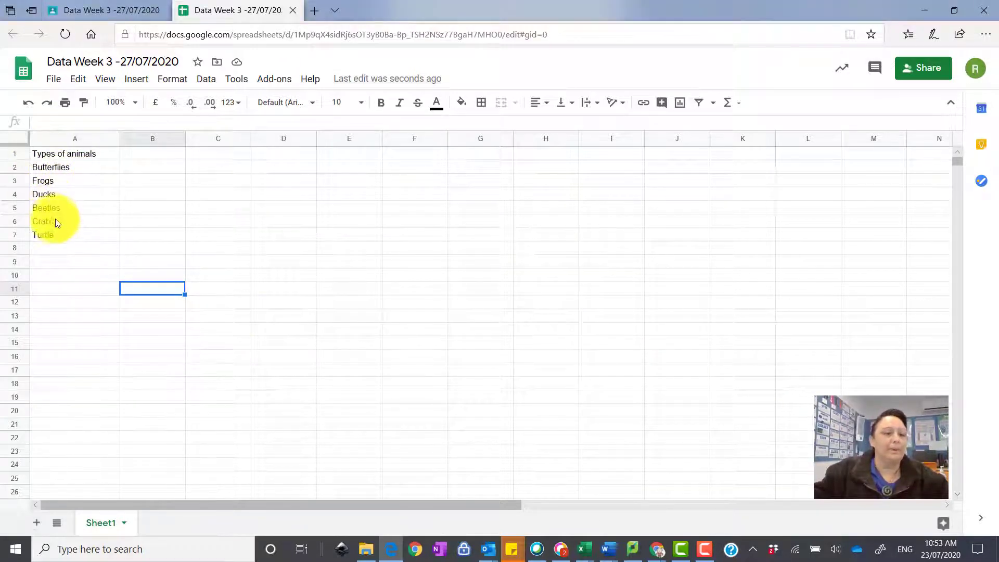
click(64, 153)
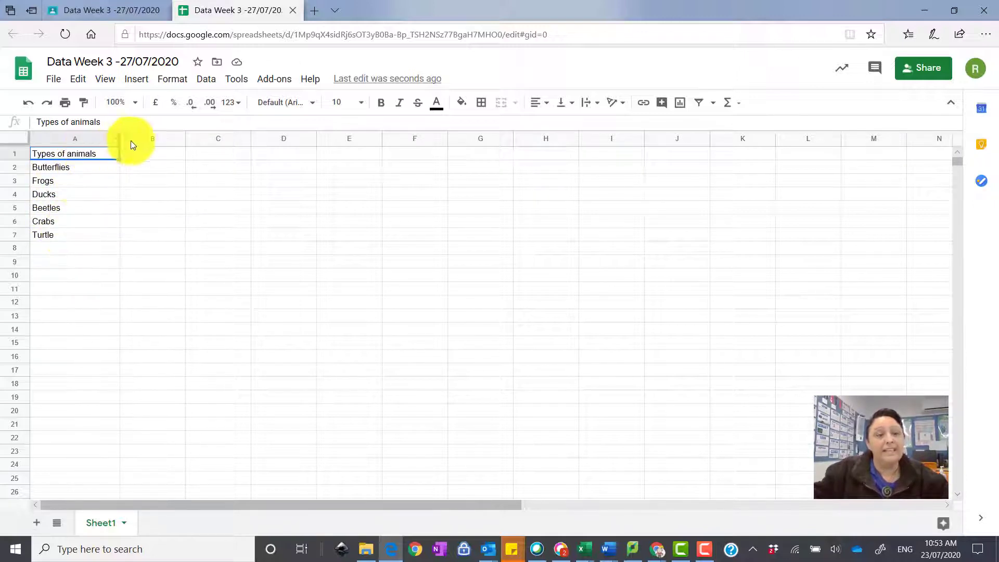
Enter the heading 'Number of animals' in cell B1
click(163, 155)
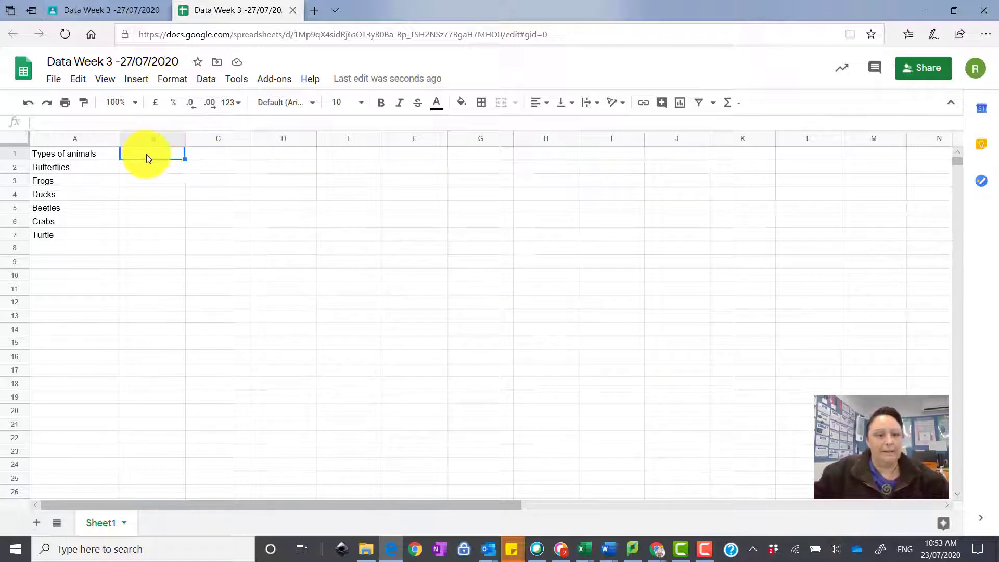
text(Numb)
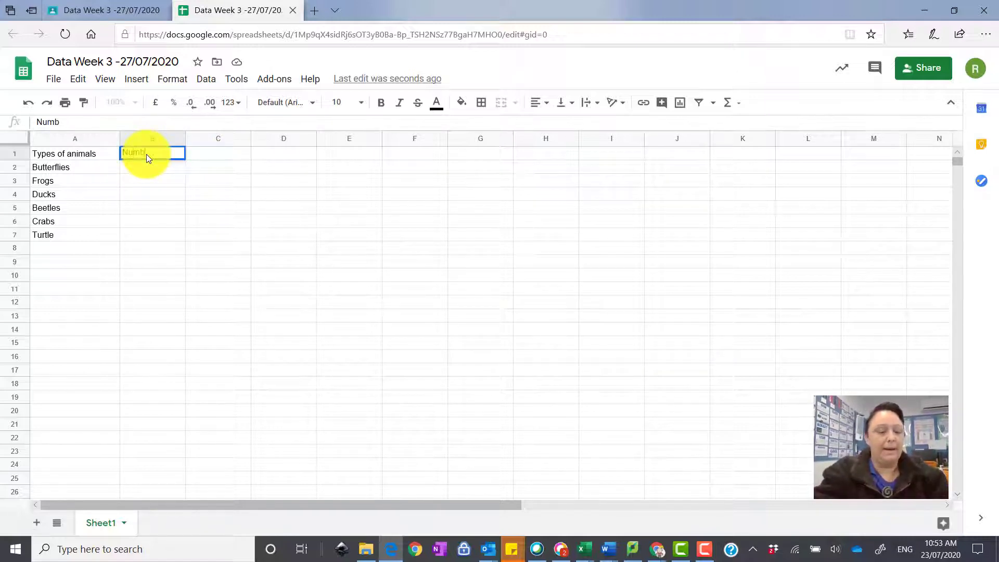
text(er of an)
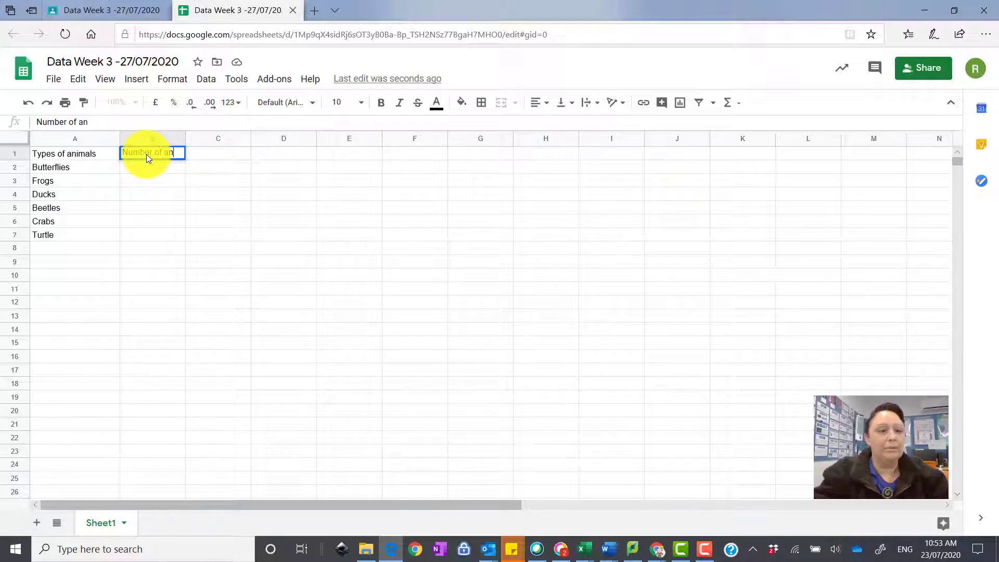
text(imals)
key(Return)
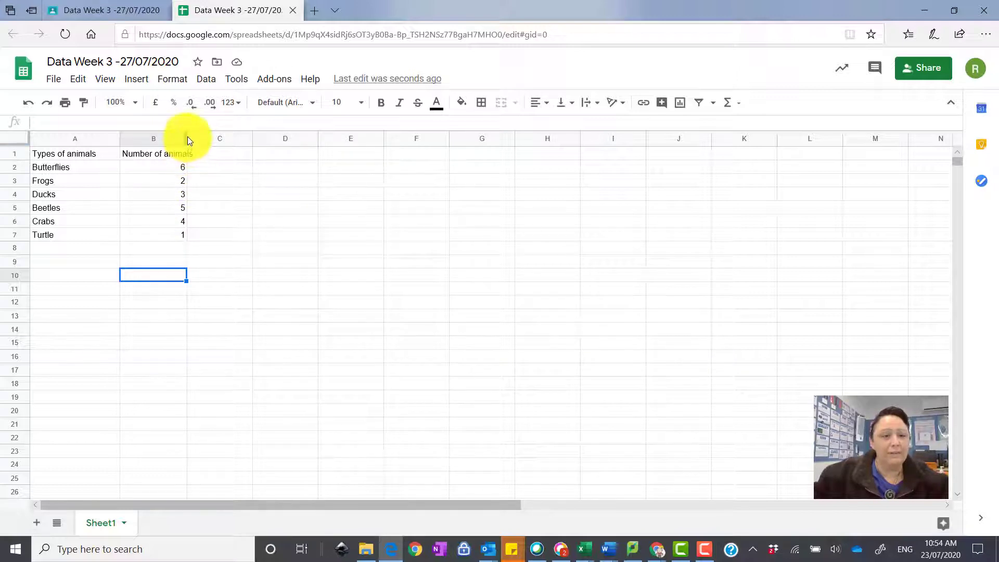
Widen column B to fit its heading and undo an accidental fill into rows 8–9
drag(187, 139, 208, 139)
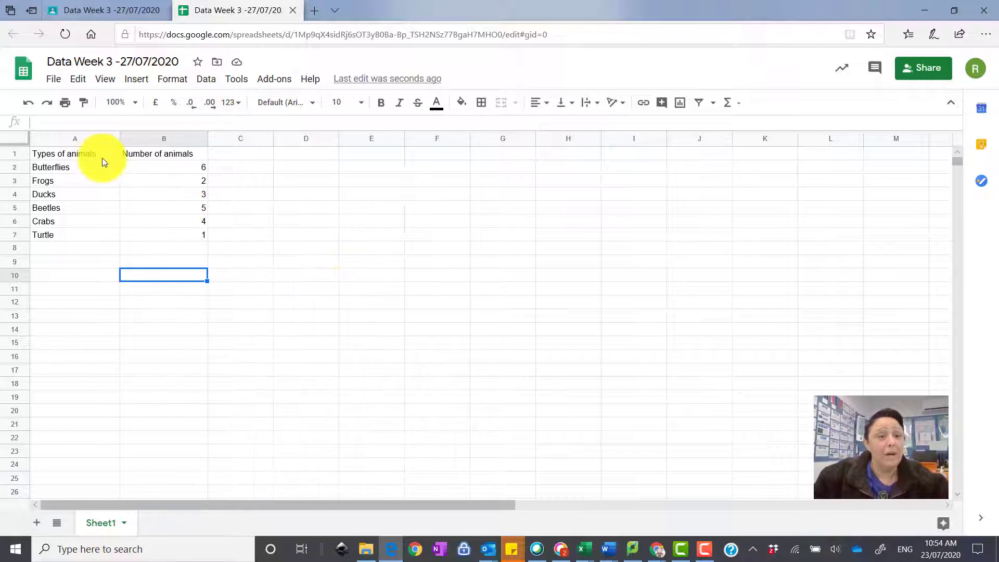
click(45, 158)
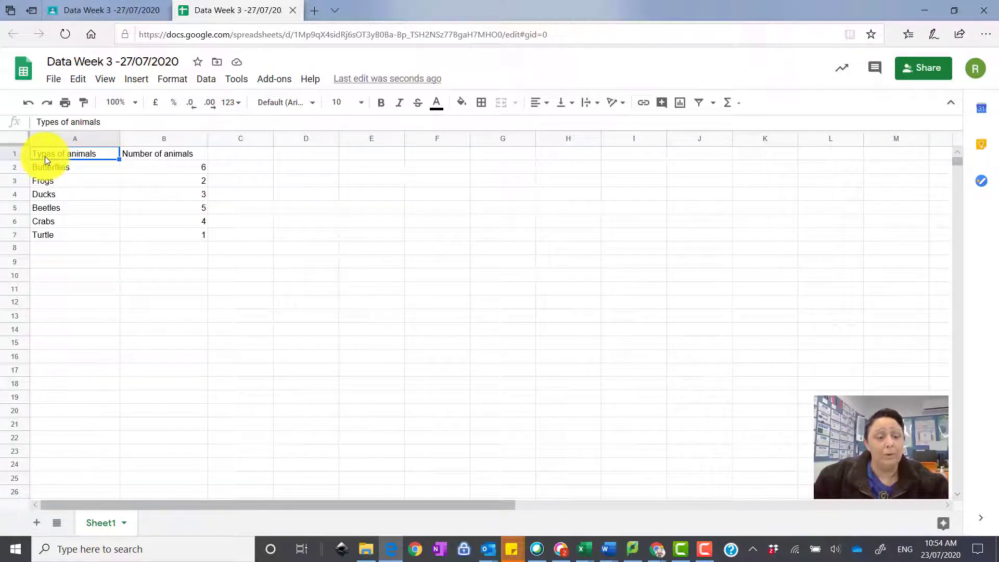
drag(48, 158, 166, 235)
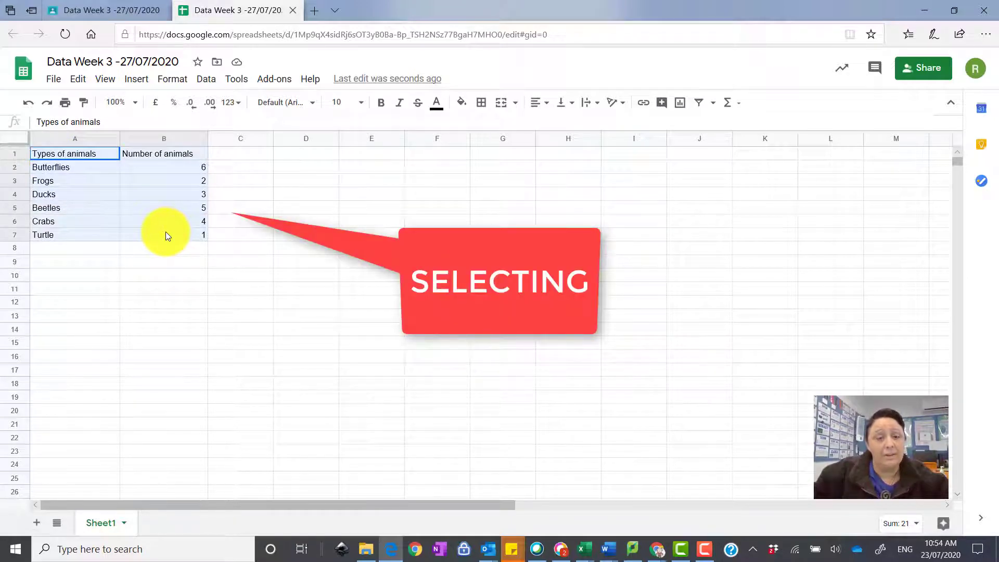
drag(166, 232, 165, 232)
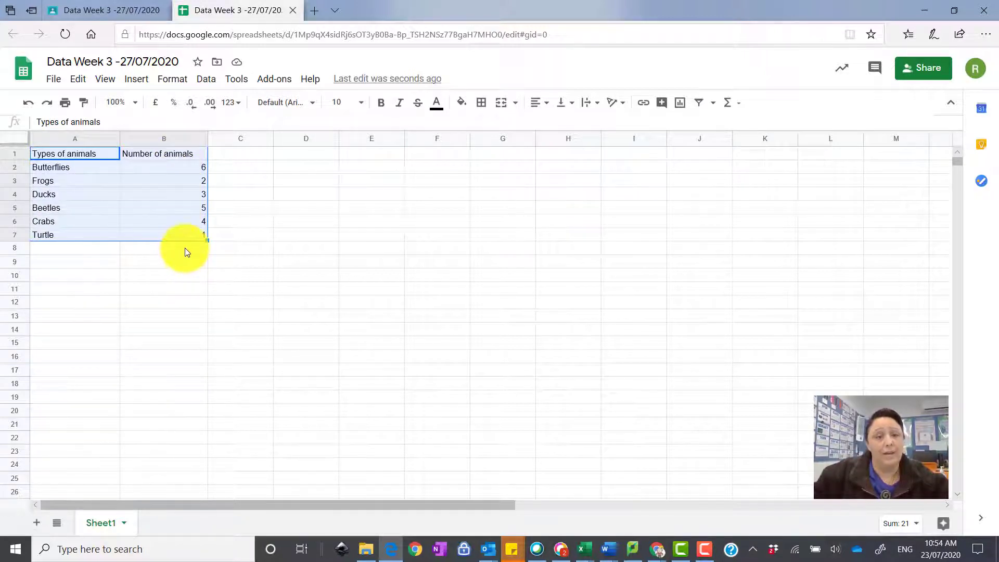
drag(206, 240, 234, 260)
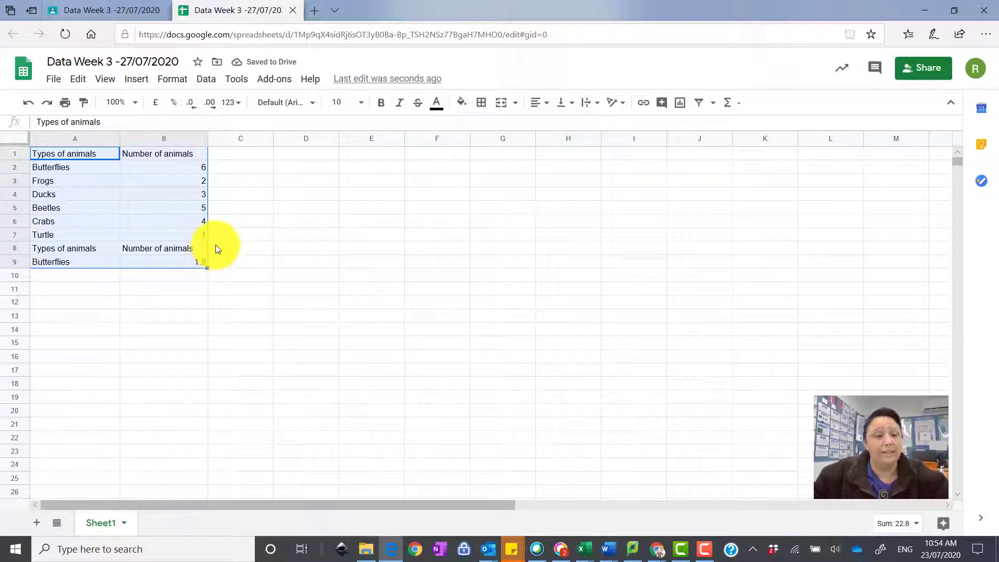
key(ctrl+z)
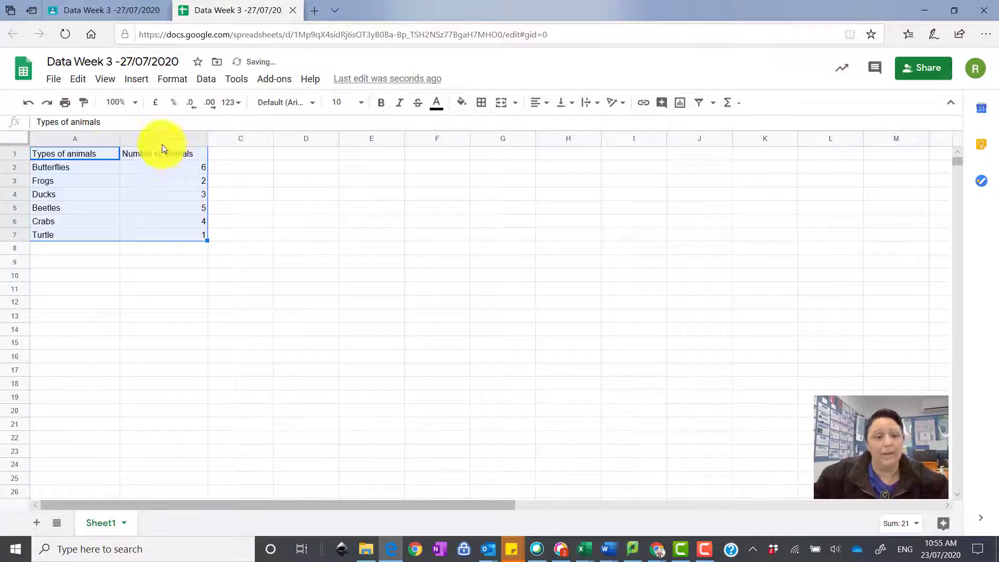
Select the animal table A1:B7 ready for charting
click(162, 230)
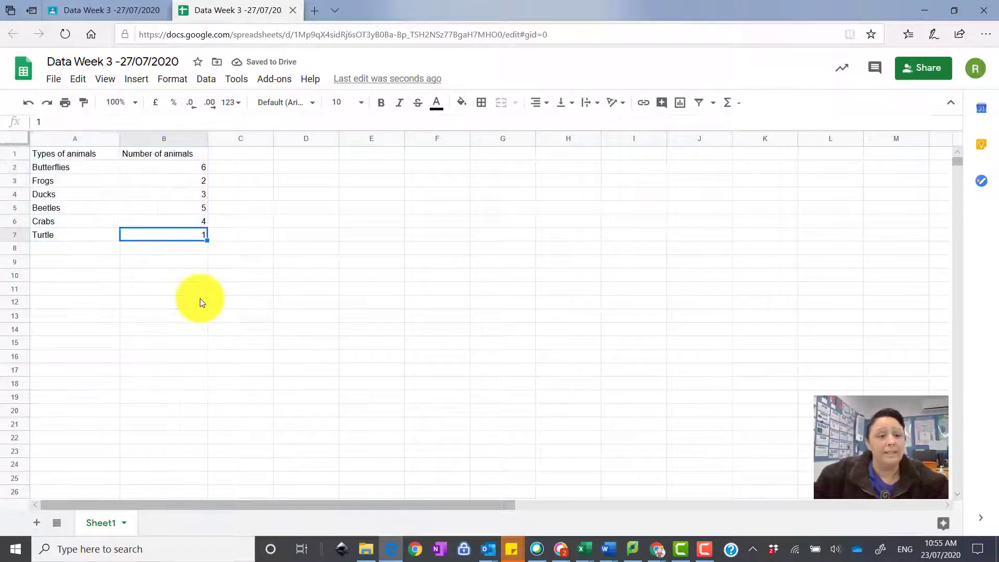
click(200, 299)
drag(80, 155, 164, 200)
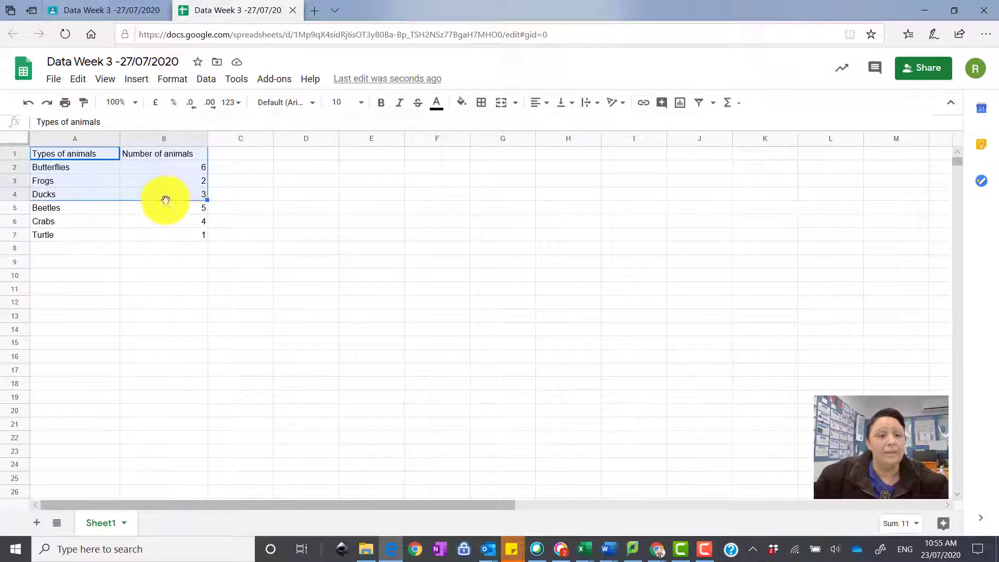
click(185, 302)
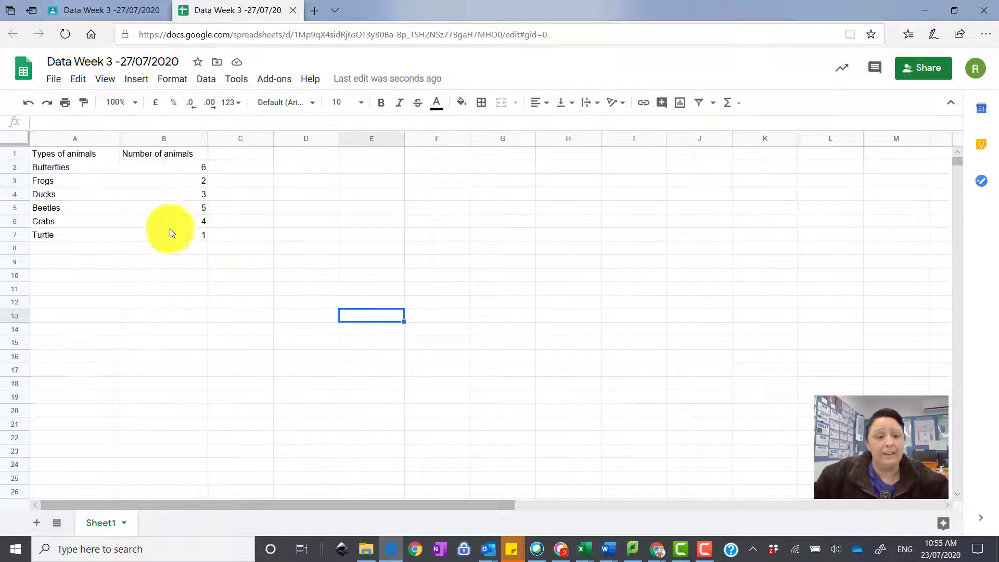
click(71, 154)
drag(71, 154, 173, 233)
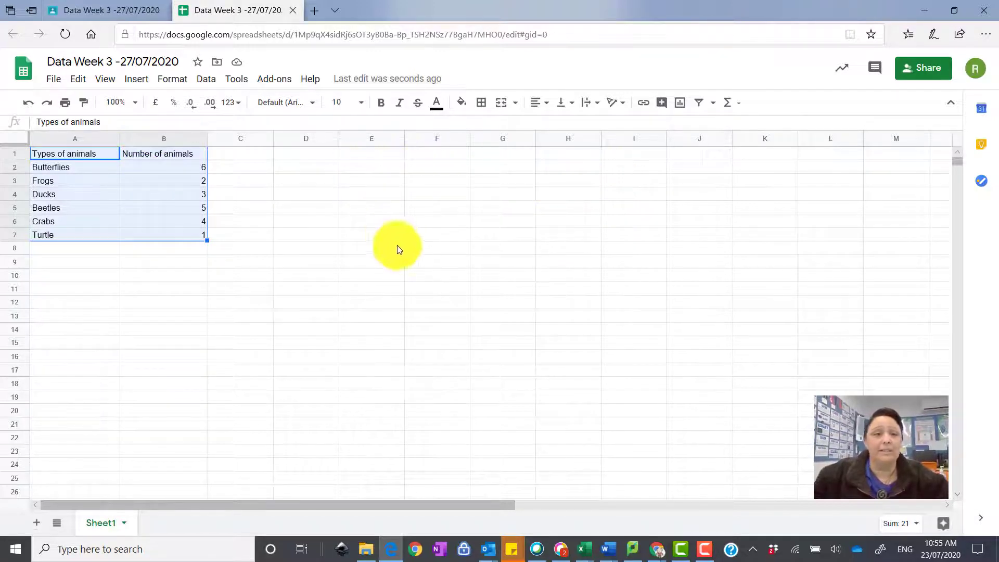
Insert a column chart from A1:B7 and place it right of the table
click(681, 106)
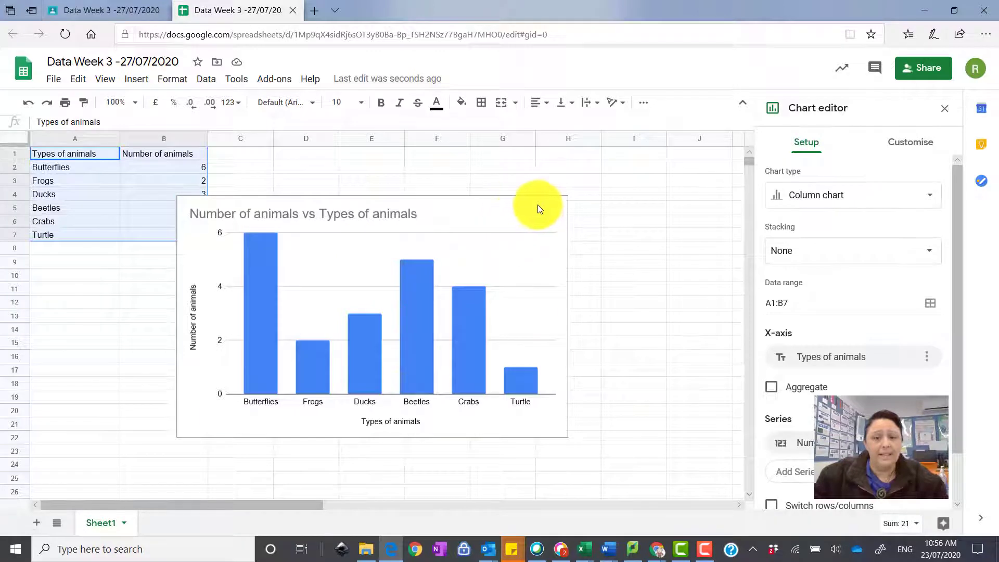
drag(536, 205, 605, 164)
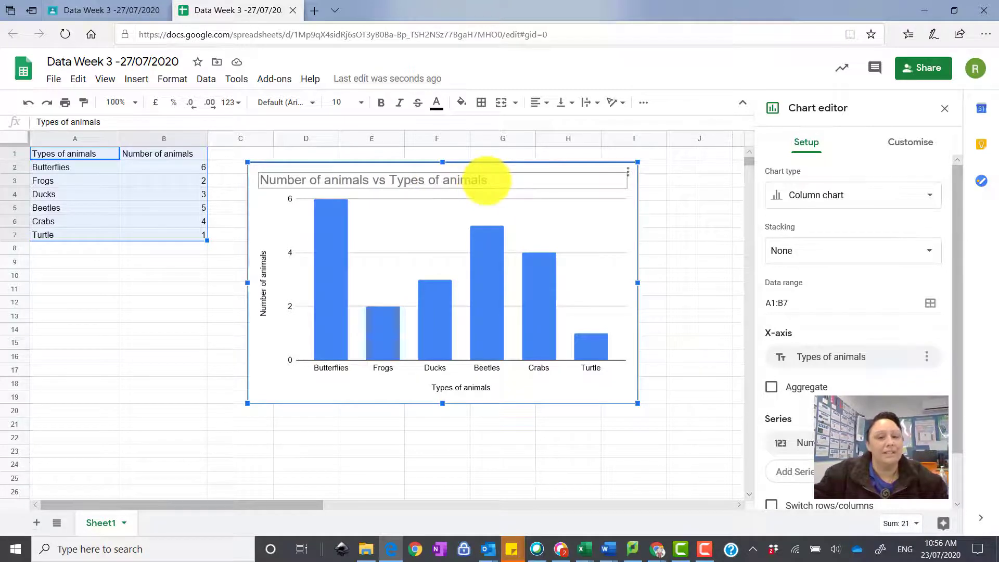
Retitle the chart 'Number of animals in the pond' and close the chart editor
click(505, 184)
click(476, 179)
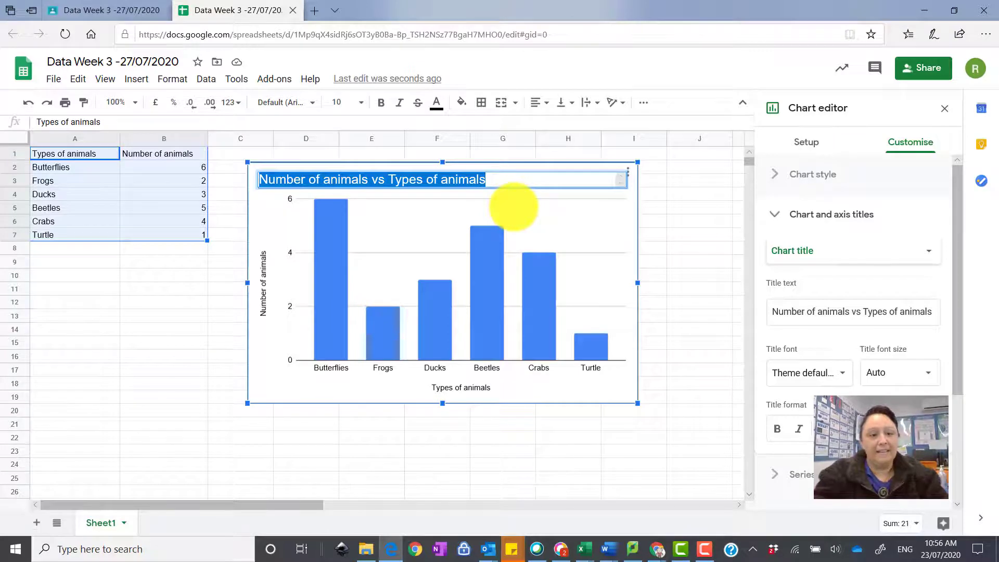
text(N)
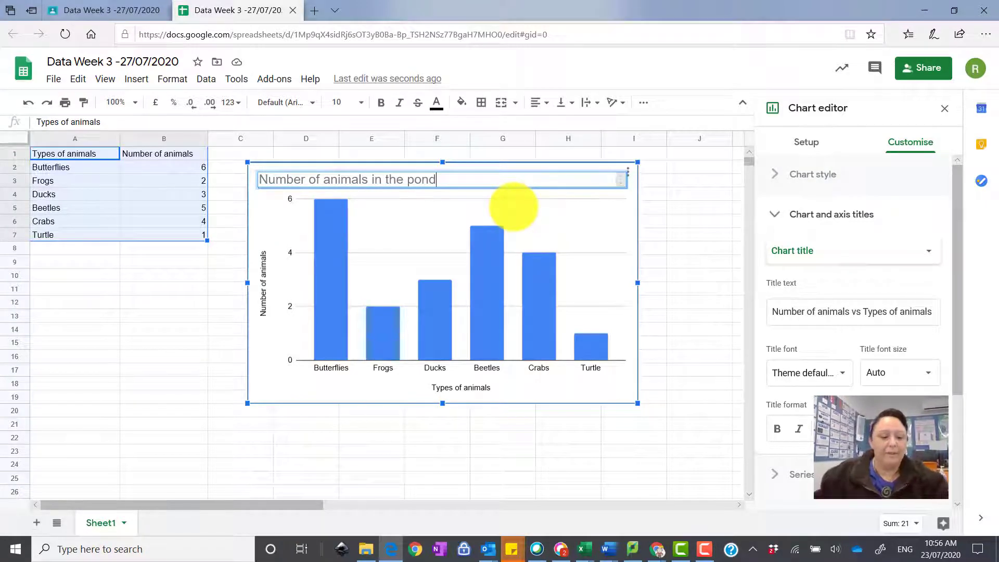
key(alt+Tab)
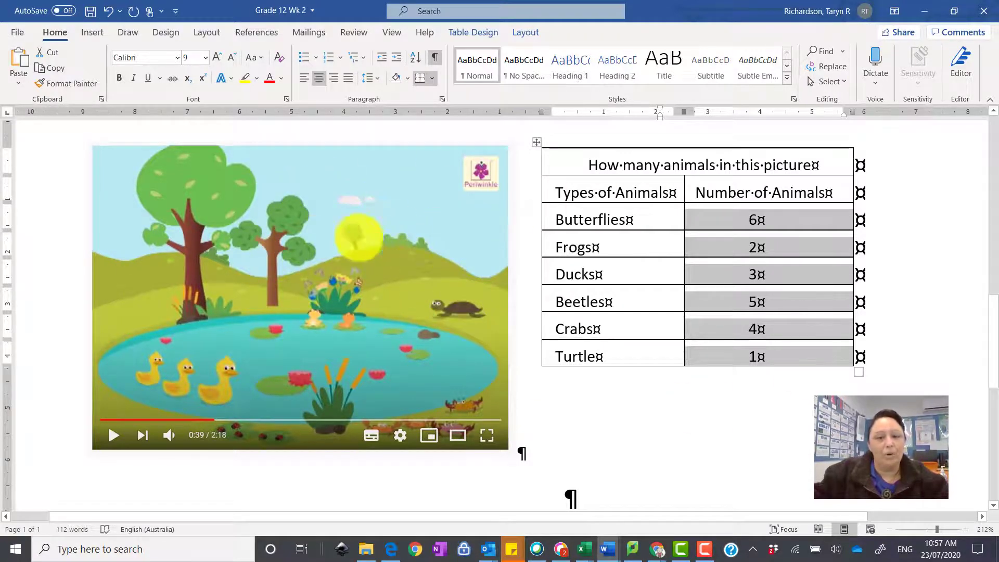
key(alt+Tab)
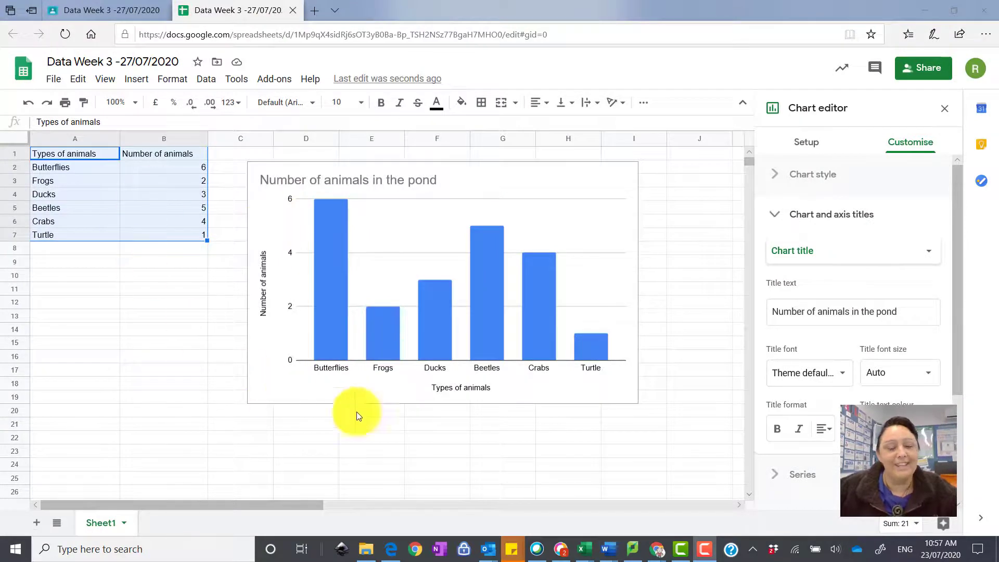
click(152, 307)
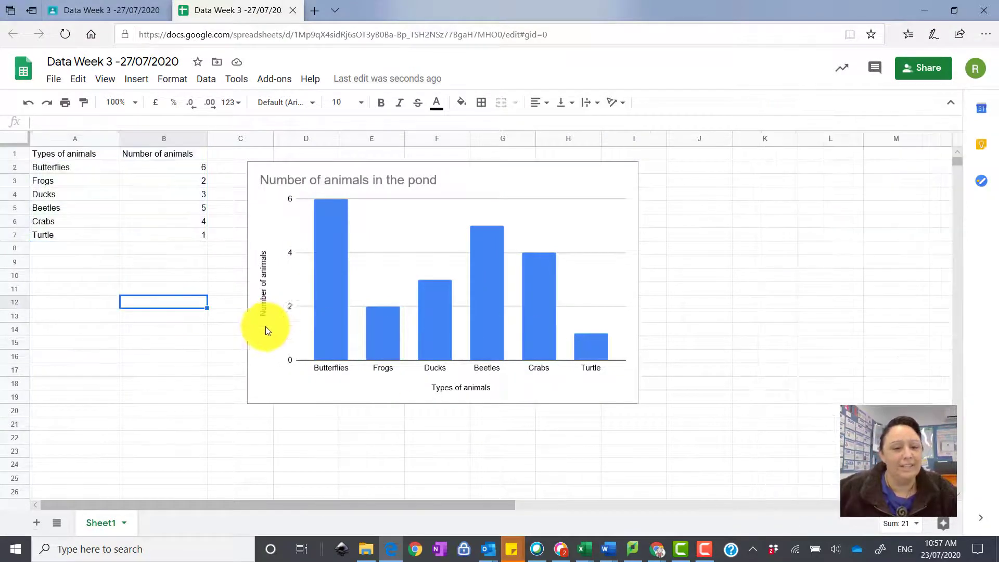
click(156, 357)
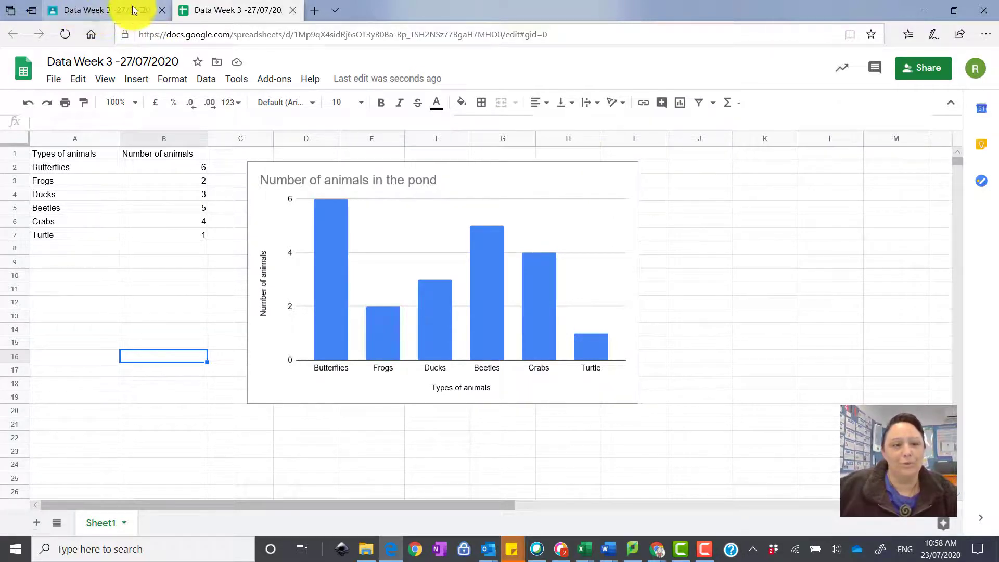
Close the spreadsheet and hand in the 'Data Week 3 -27/07/2020' assignment
click(295, 10)
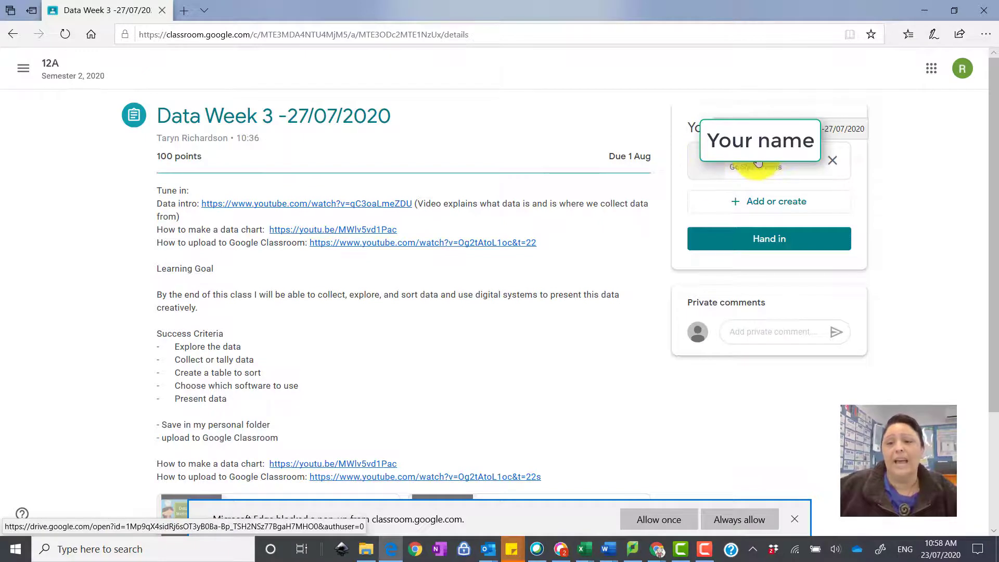
click(775, 245)
click(609, 343)
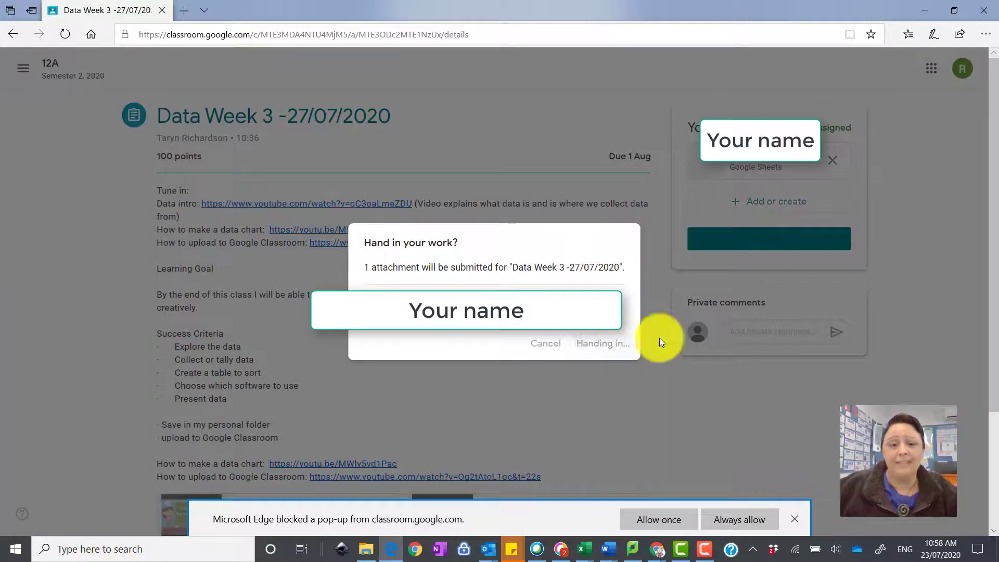